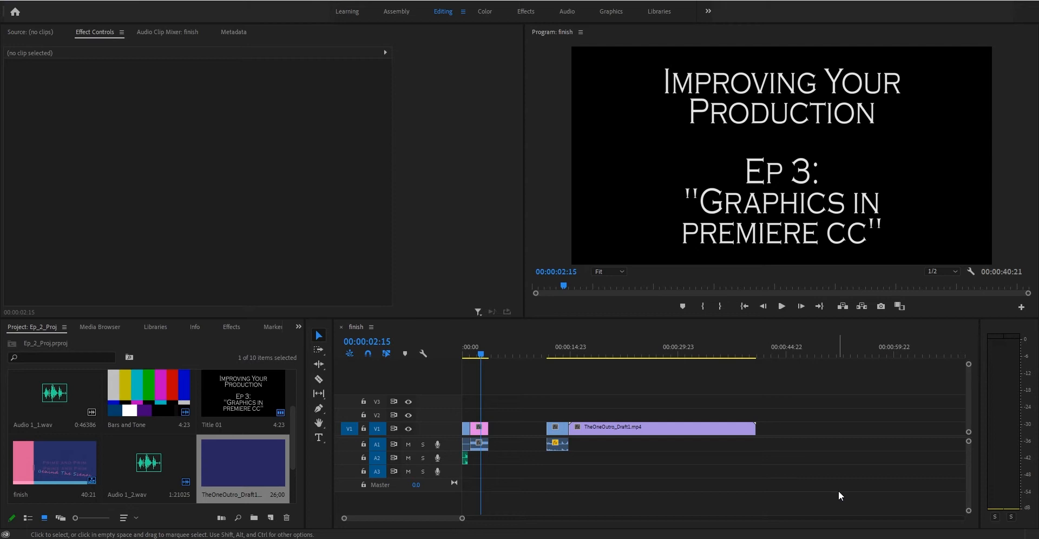
Preview the outro from its start and then jump past the end of the sequence.
left_click(566, 355)
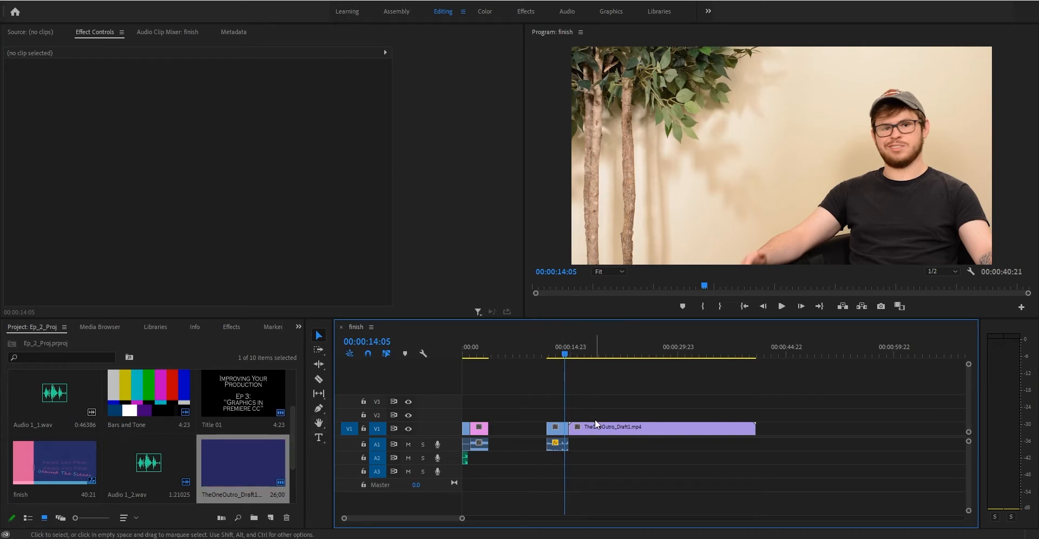
key("space")
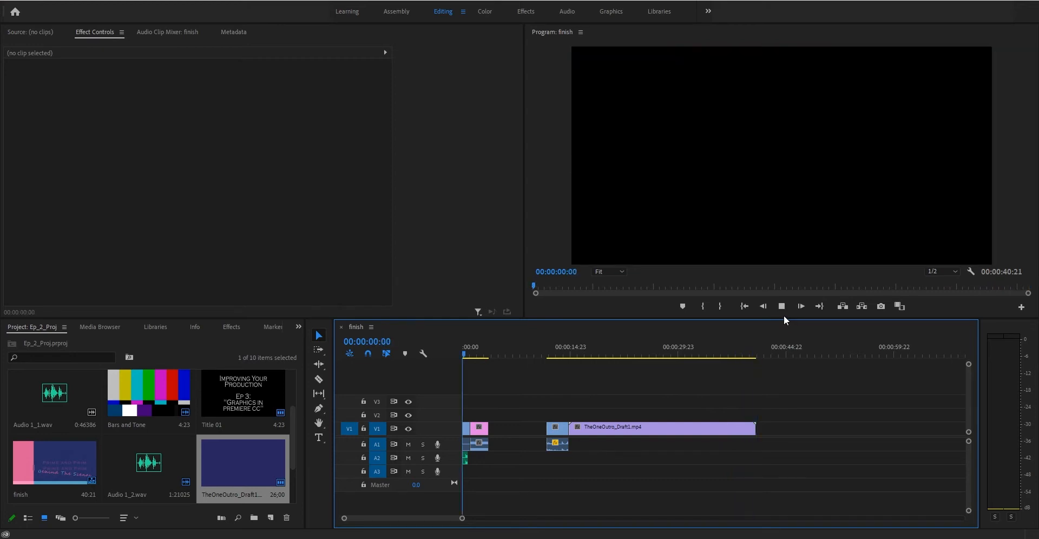
left_click(775, 348)
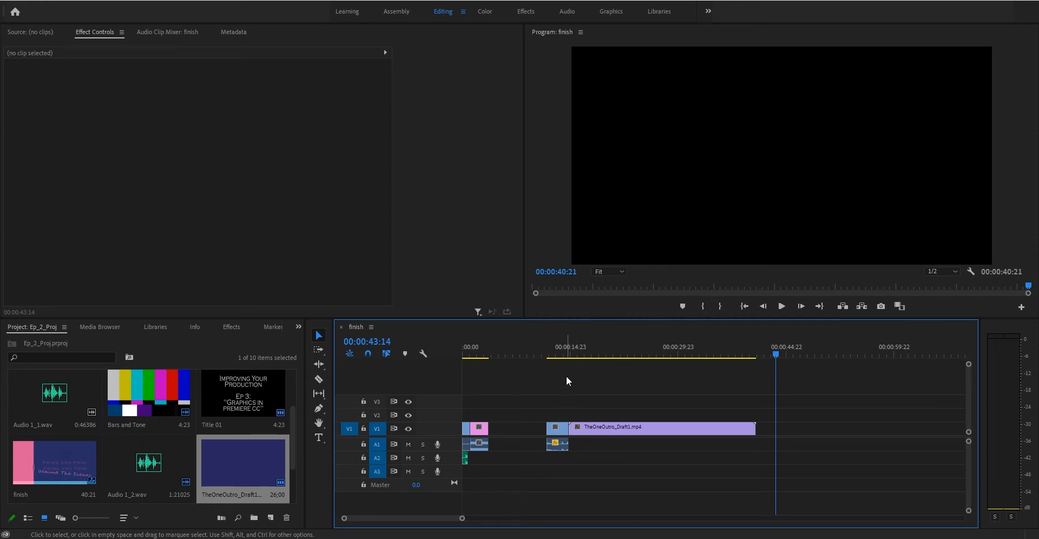
Move TheOneOutro_Draft1.mp4 up onto V2, starting at the 00:00:14:05 playhead.
left_click(567, 347)
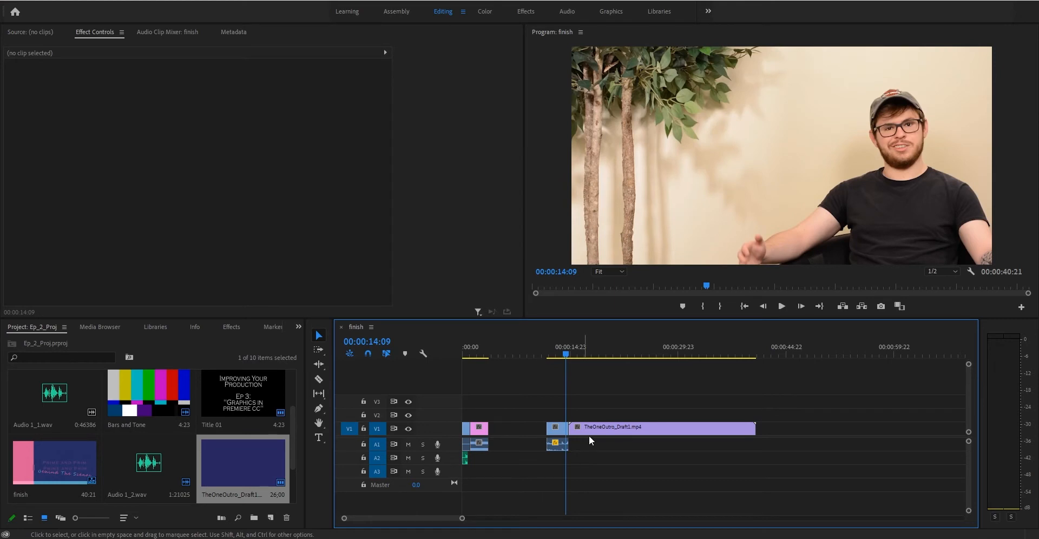
mouse_move(602, 424)
left_mouse_down()
mouse_move(615, 417)
mouse_move(612, 430)
left_mouse_up()
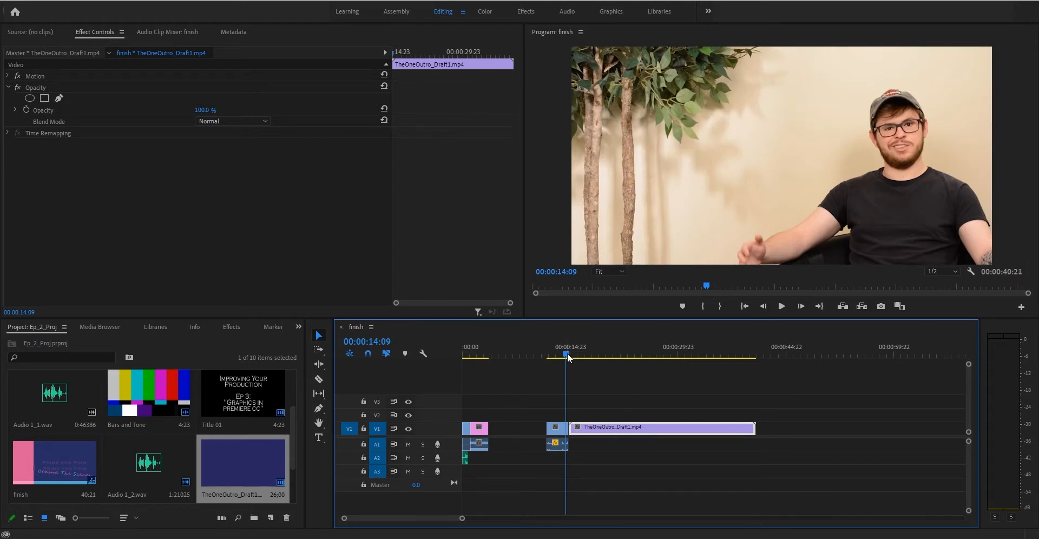
key("space")
key("space")
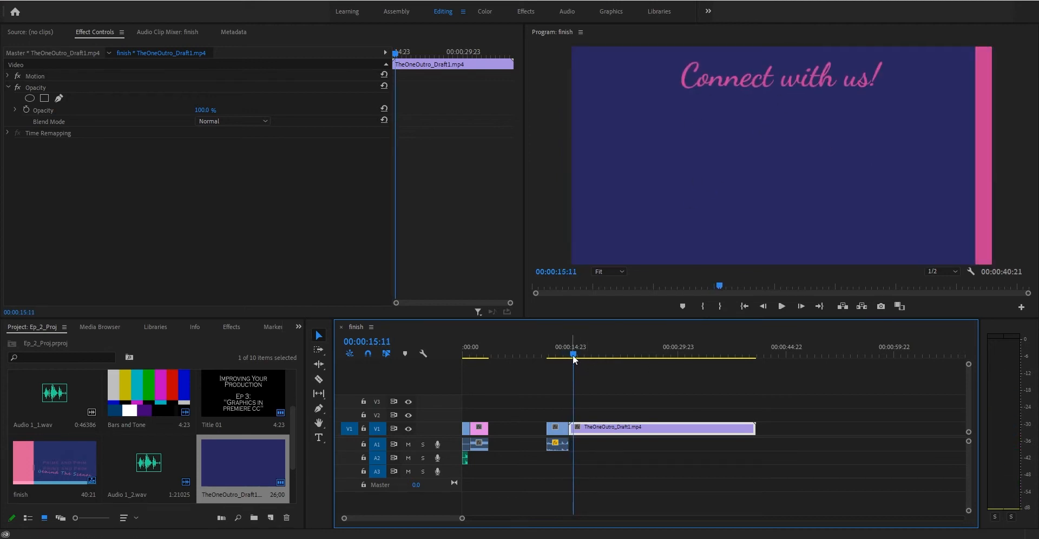
left_click_drag(572, 355, 564, 355)
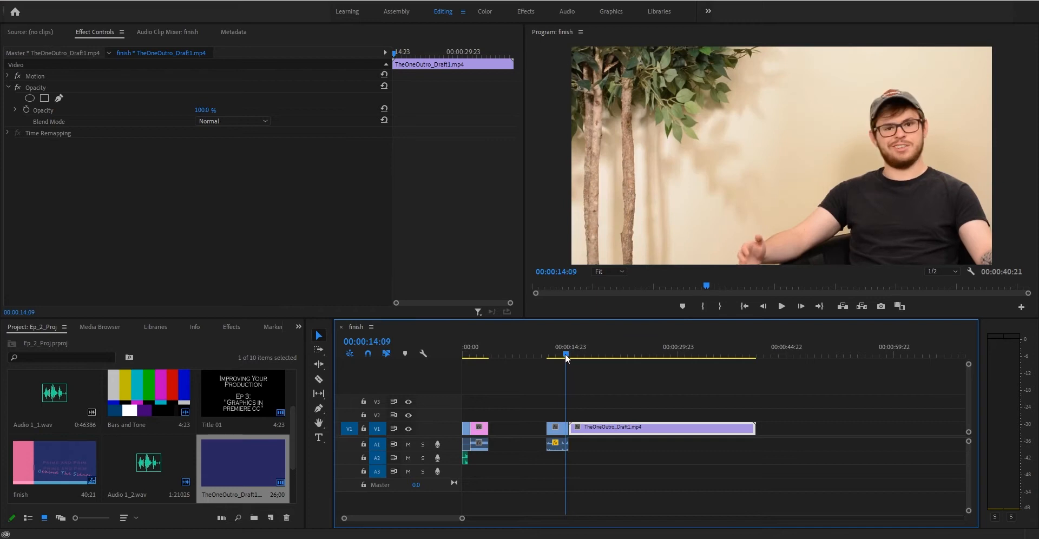
mouse_move(595, 429)
left_mouse_down()
mouse_move(622, 417)
mouse_move(590, 416)
left_mouse_up()
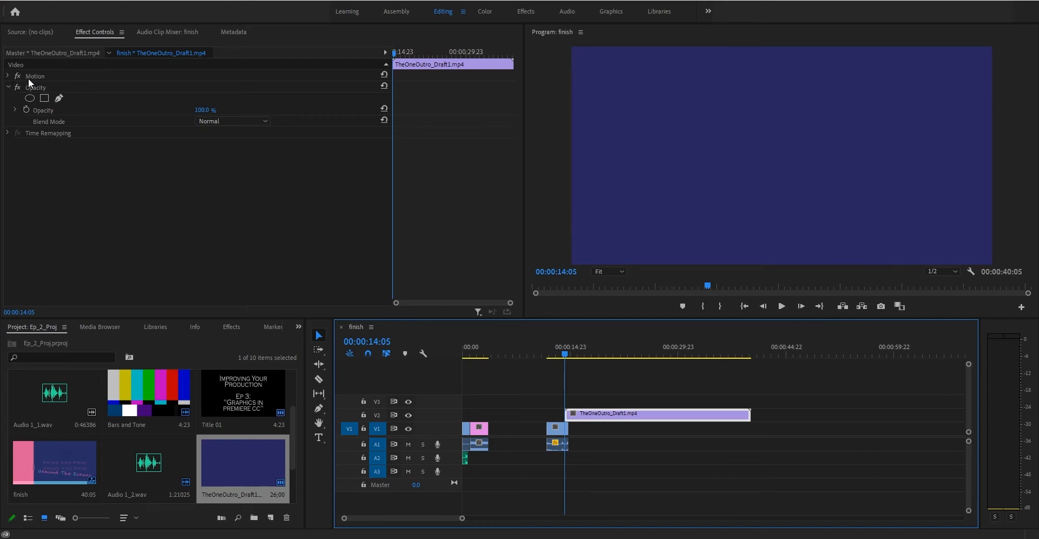
Expand Motion and start keyframing the outro clip's Position at 960, 498.
left_click(8, 78)
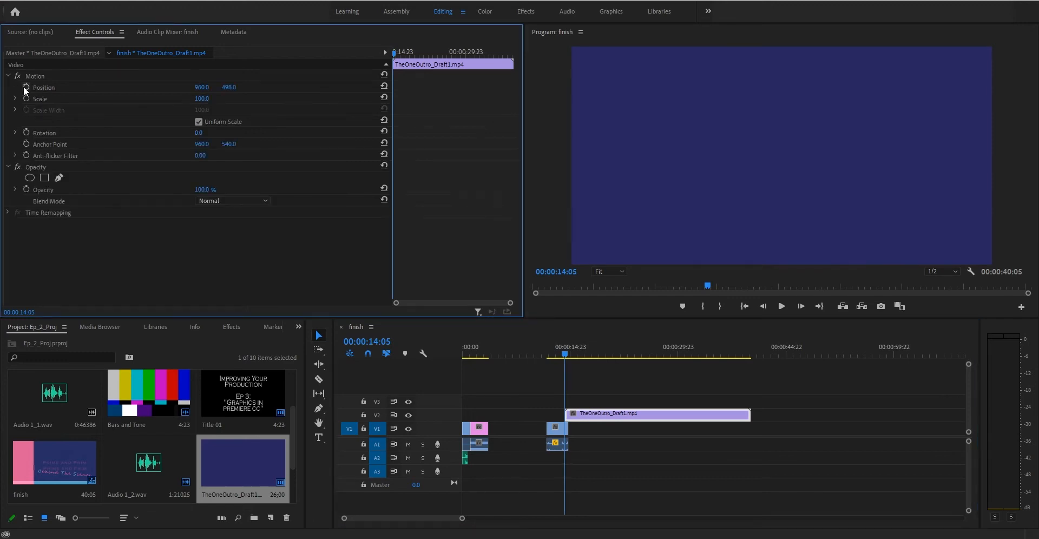
left_click(25, 85)
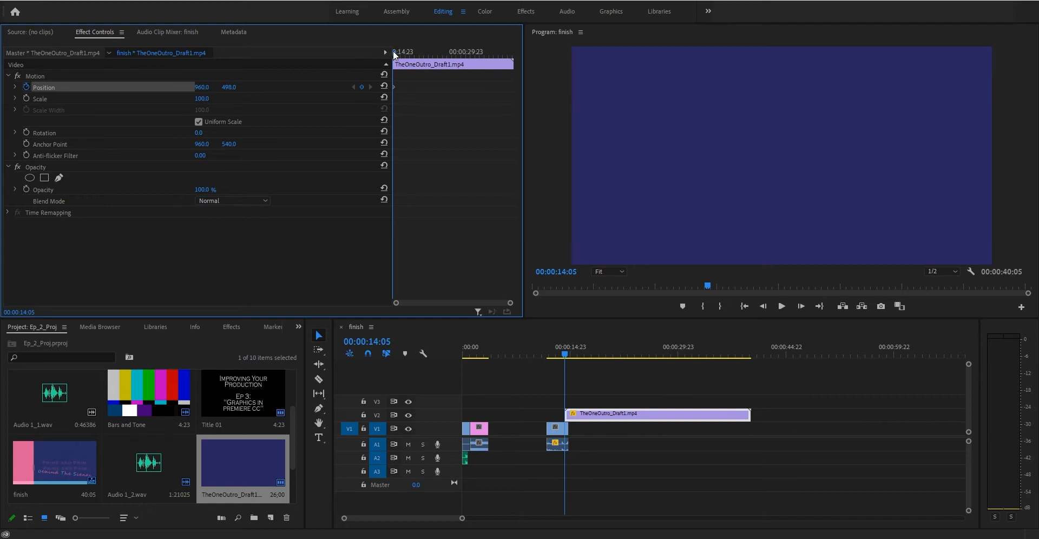
mouse_move(394, 53)
left_mouse_down()
mouse_move(521, 47)
mouse_move(387, 47)
left_mouse_up()
Hide track V2 and then show it again to compare it with the V1 footage underneath.
left_click(408, 414)
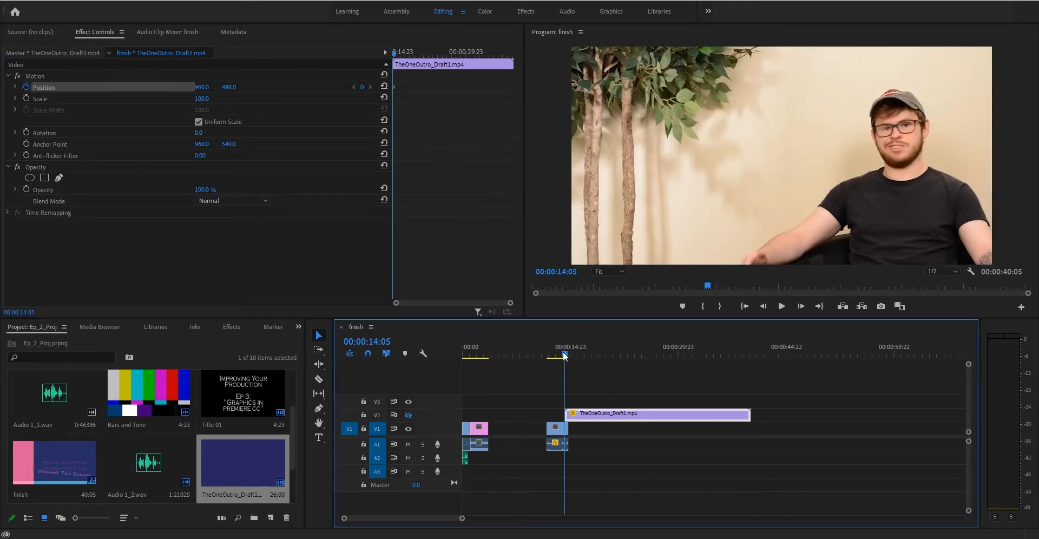
left_click_drag(563, 352, 565, 350)
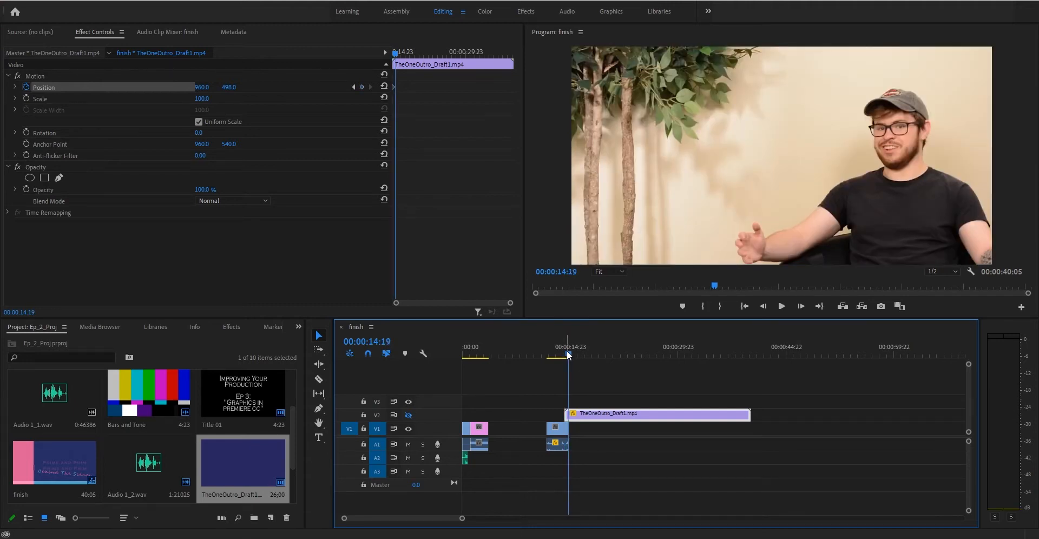
left_click(409, 415)
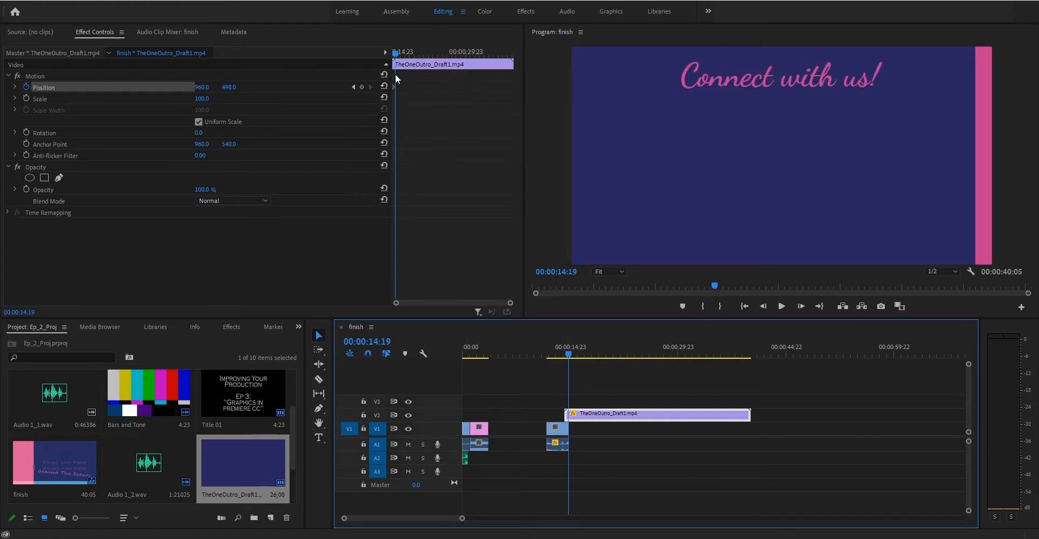
Add a Position keyframe at 00:00:14:19 holding 960, 498, then return to the clip's first frame.
left_click_drag(509, 304, 469, 293)
scroll(472, 291, "down", 10)
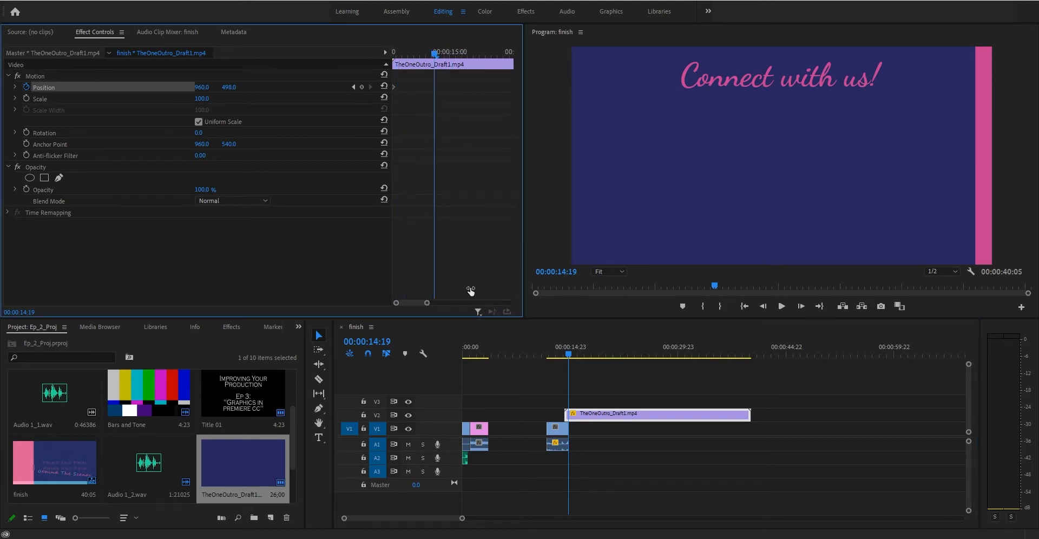
scroll(472, 282, "up", 10)
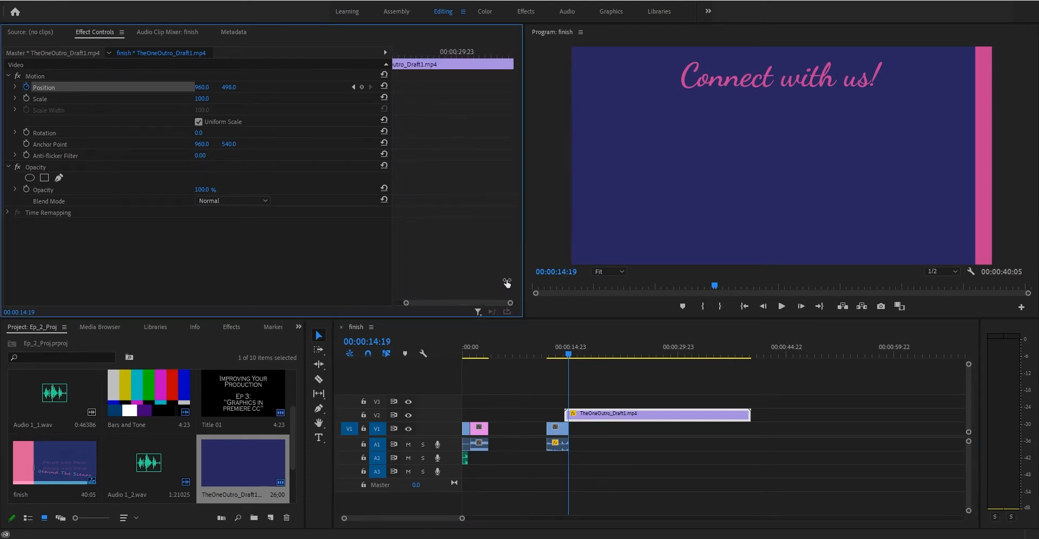
scroll(483, 283, "up", 1)
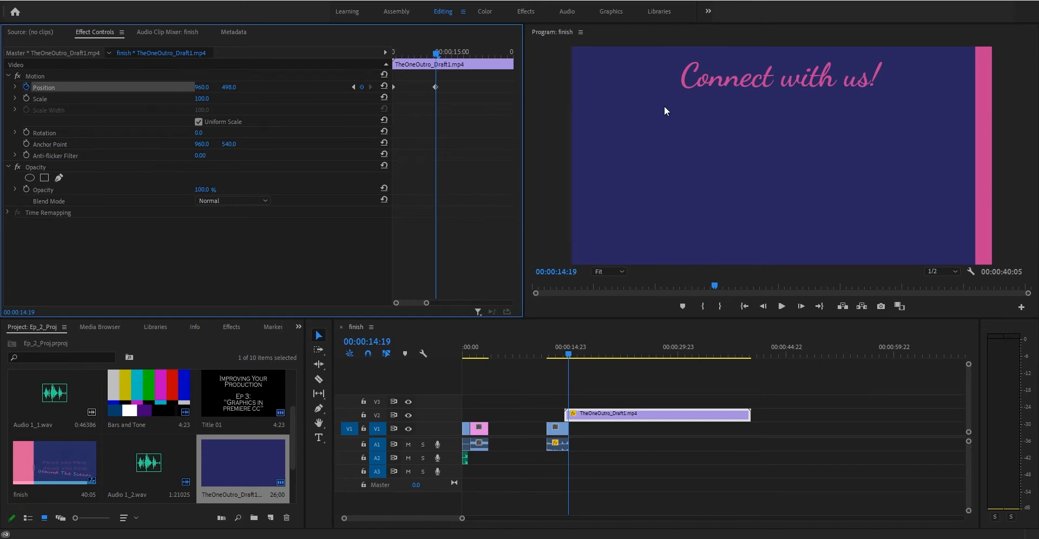
left_click_drag(436, 52, 391, 53)
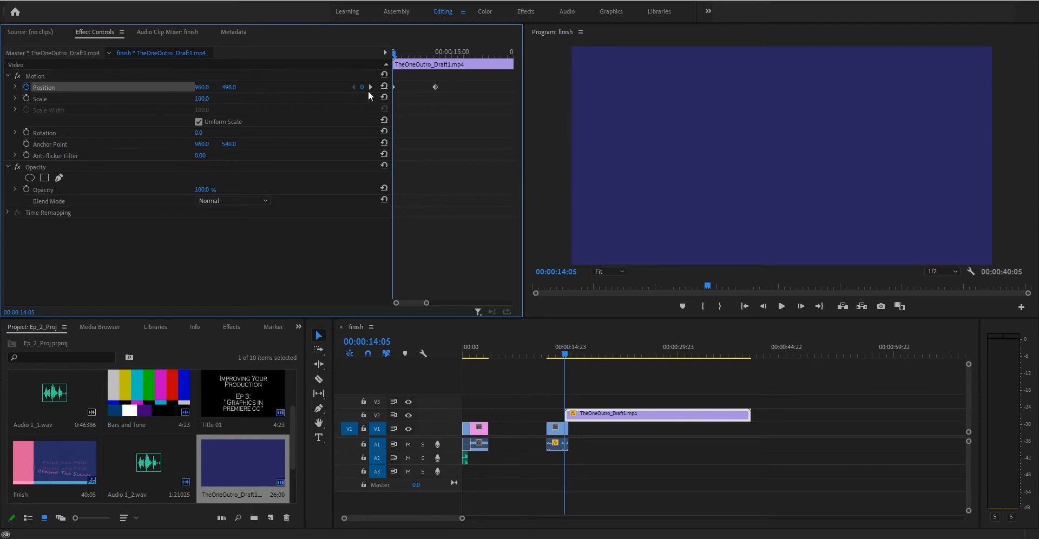
Set the first Position keyframe's X to 2807 so the card slides in from the right, then preview it.
left_click_drag(228, 87, 399, 81)
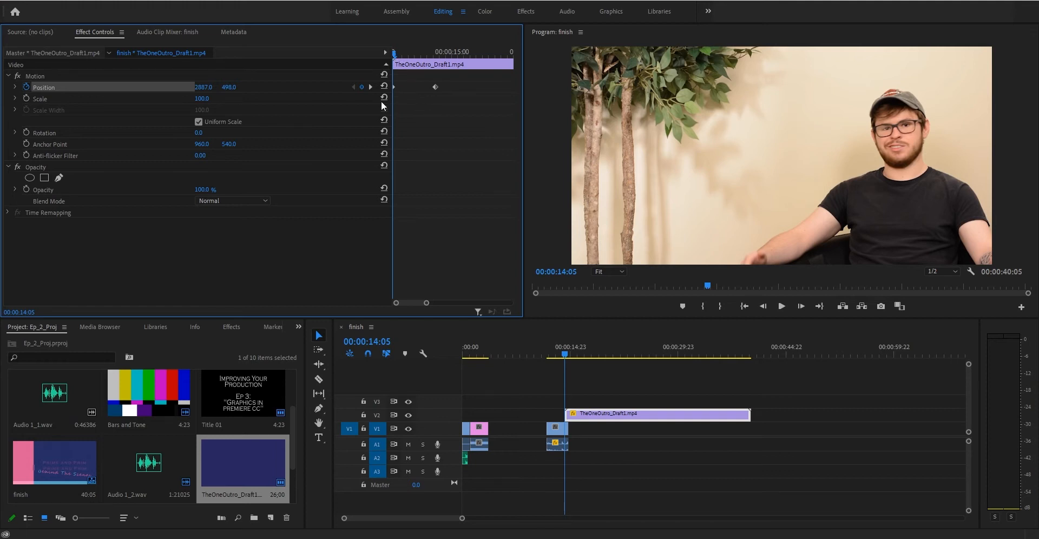
key("space")
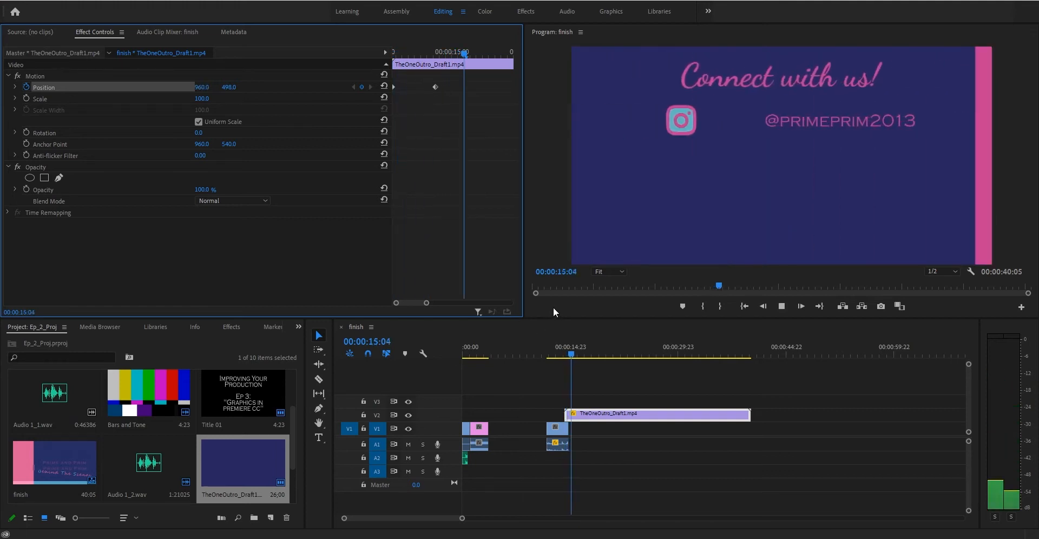
left_click_drag(573, 355, 565, 354)
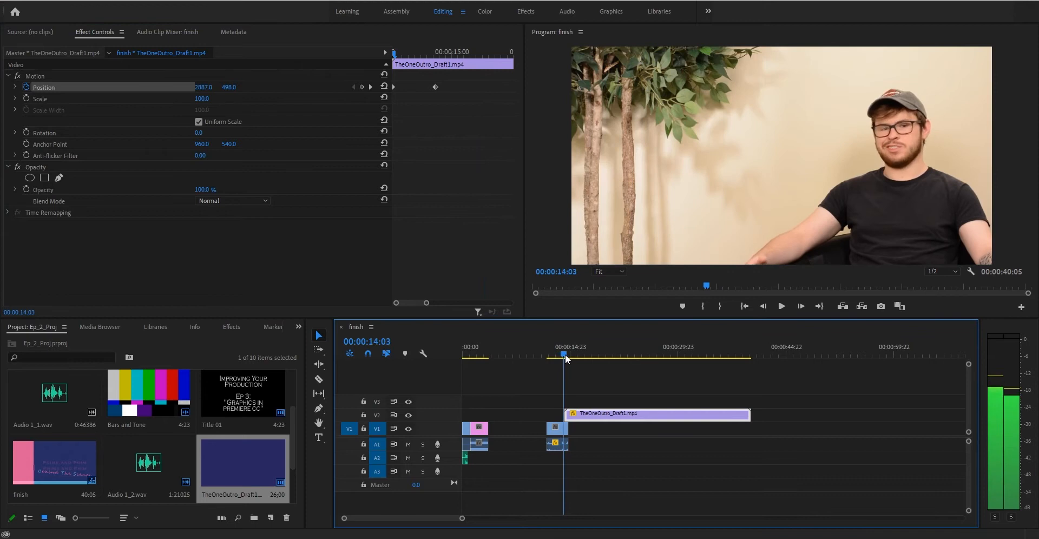
left_click_drag(564, 352, 566, 350)
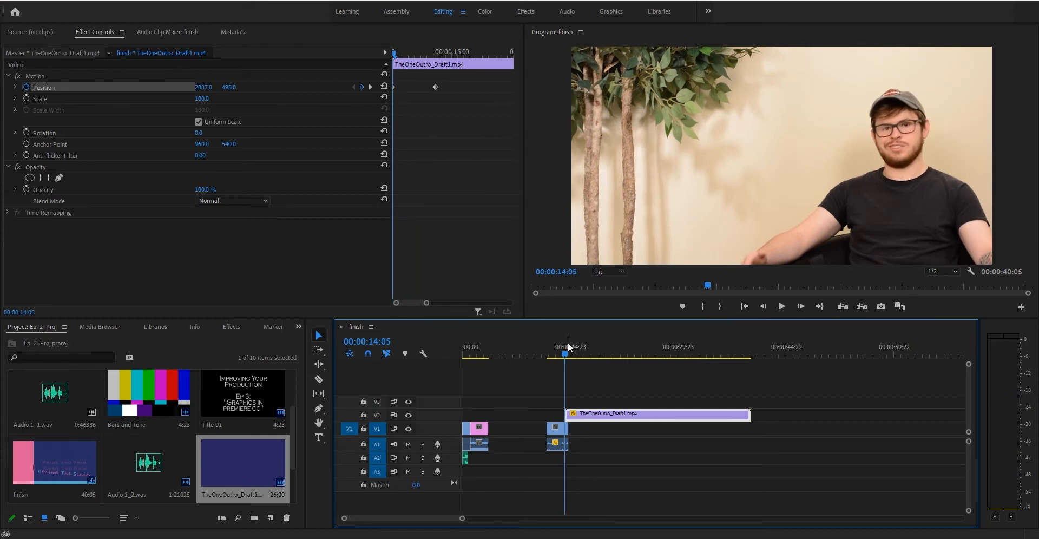
key("space")
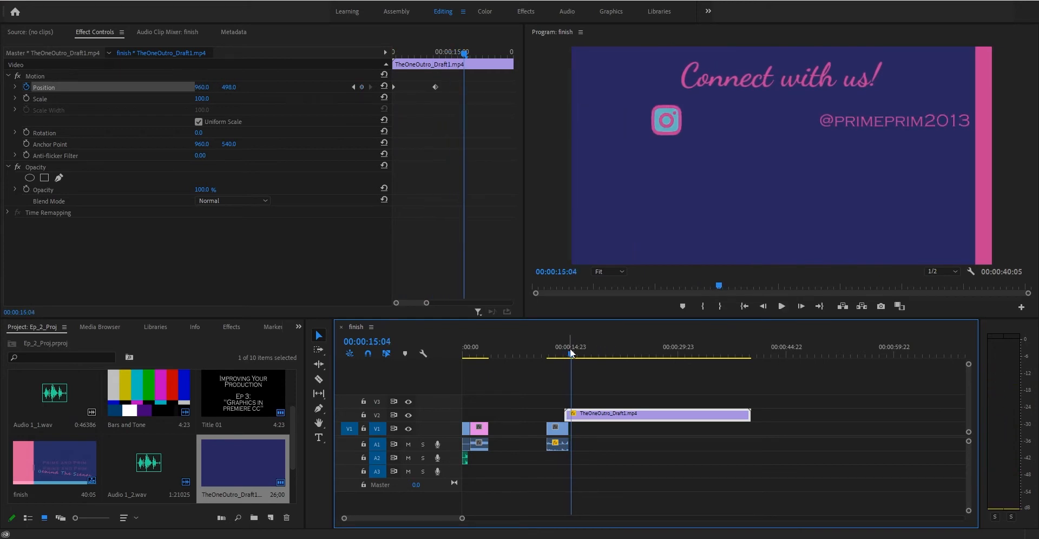
Replay the slide-in through the credits, then select the Production Ad.mp4 clip on V1.
left_click(566, 351)
key("space")
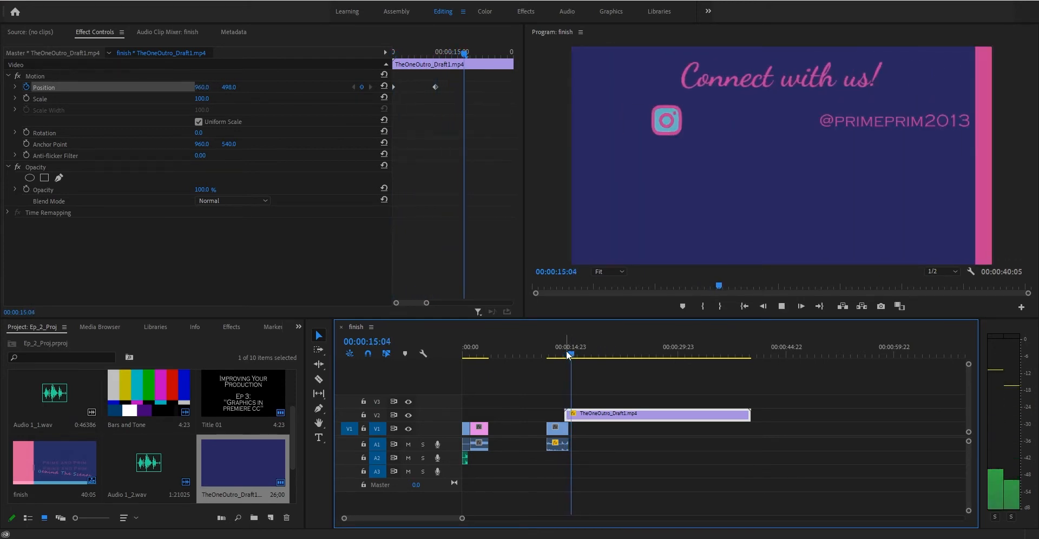
key("space")
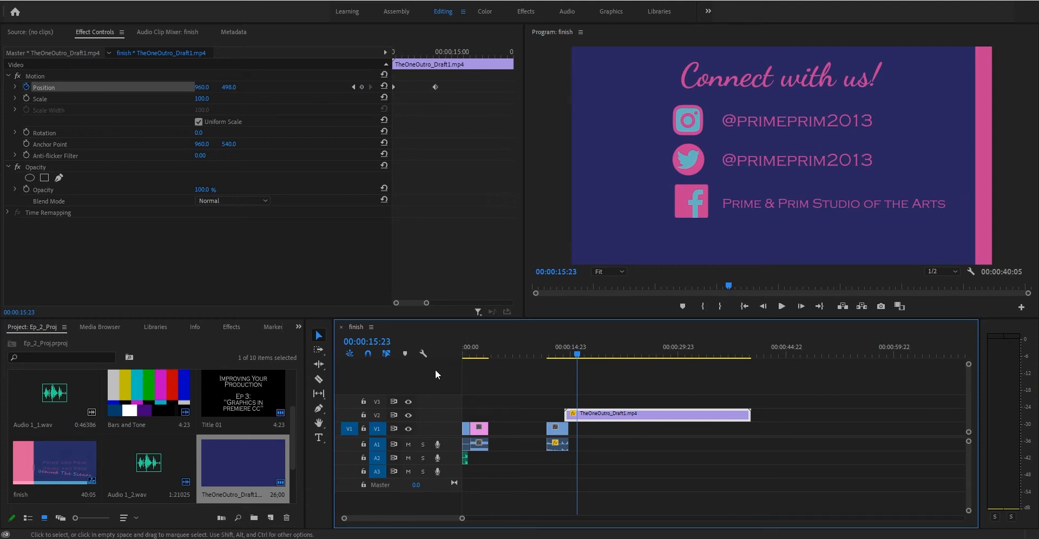
left_click_drag(575, 355, 567, 352)
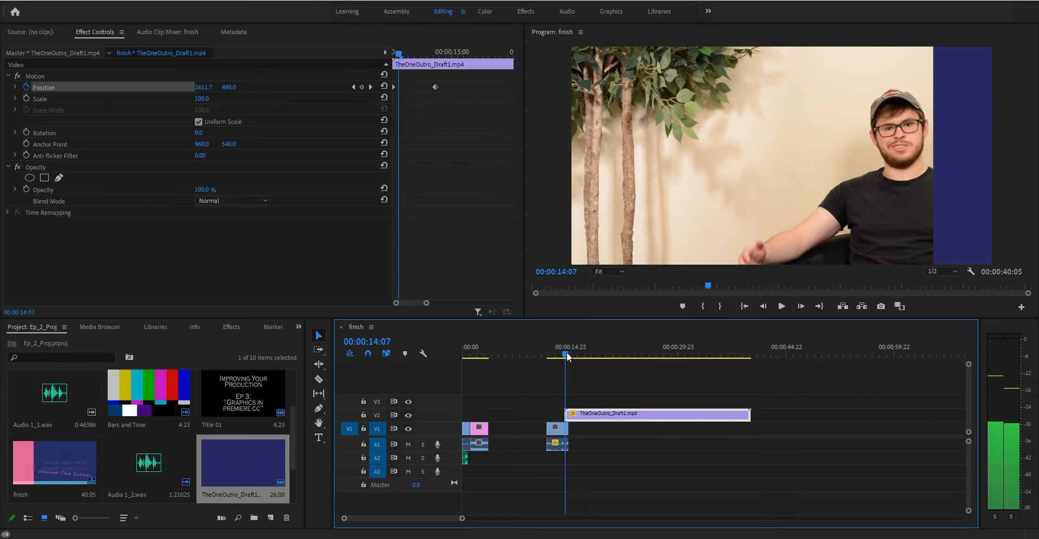
left_click_drag(566, 352, 564, 353)
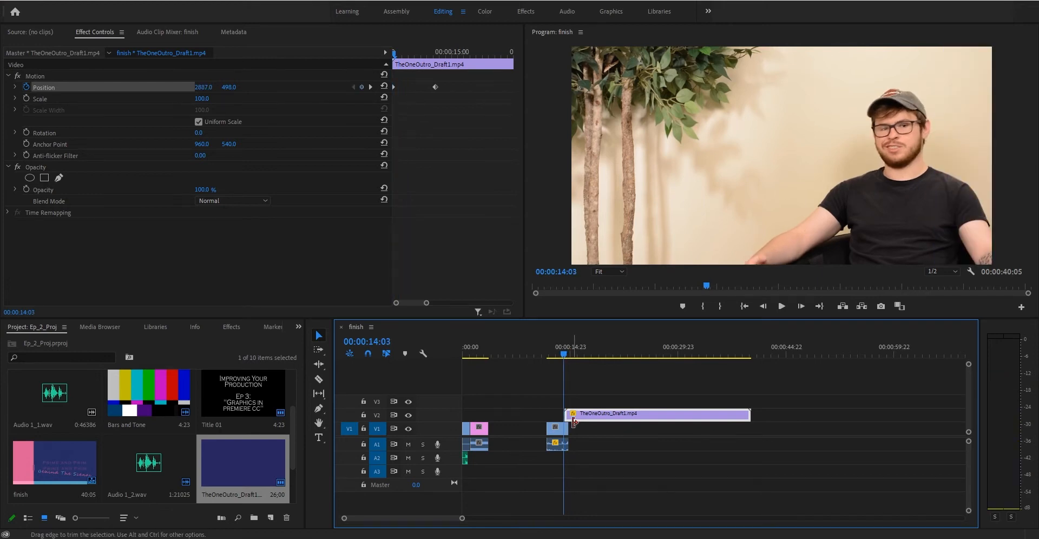
left_click(557, 428)
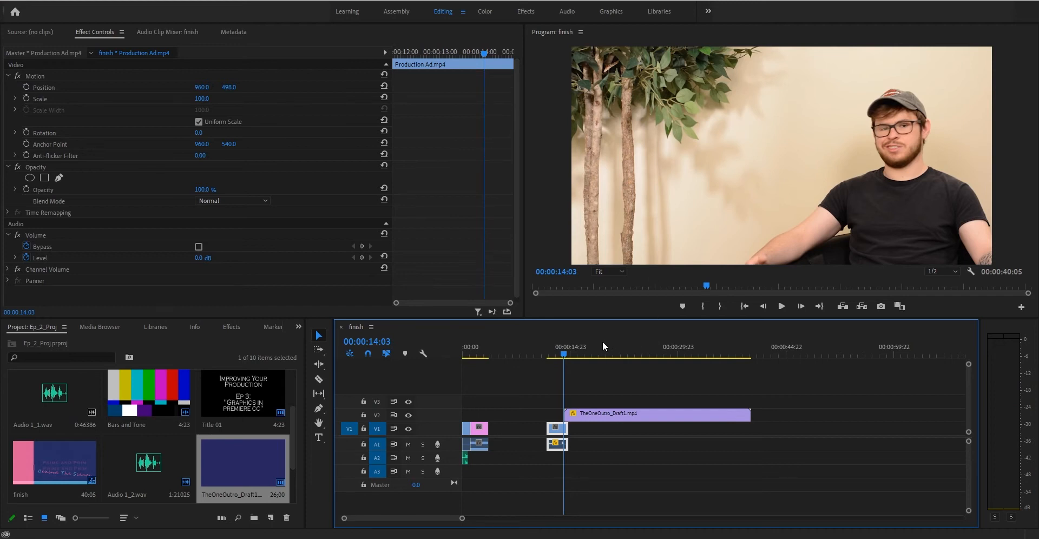
Preview the cut into the outro, park near 14:01 and select the outro clip on V2.
left_click_drag(567, 355, 566, 354)
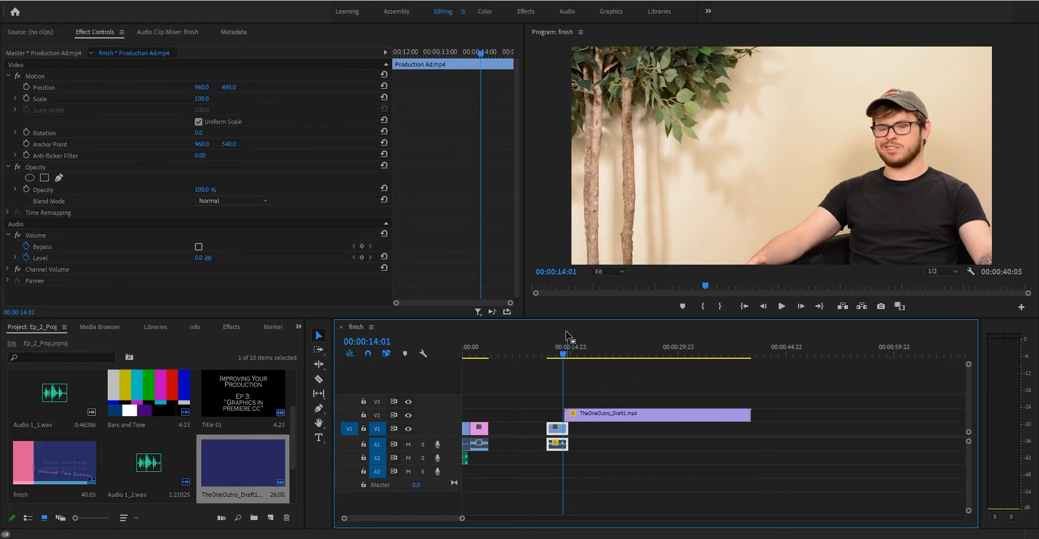
key("space")
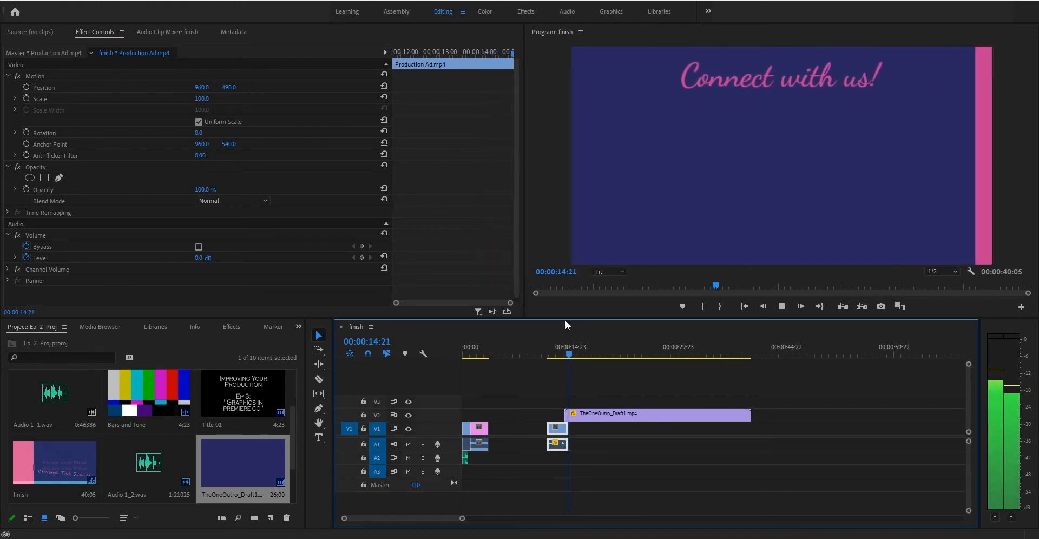
key("space")
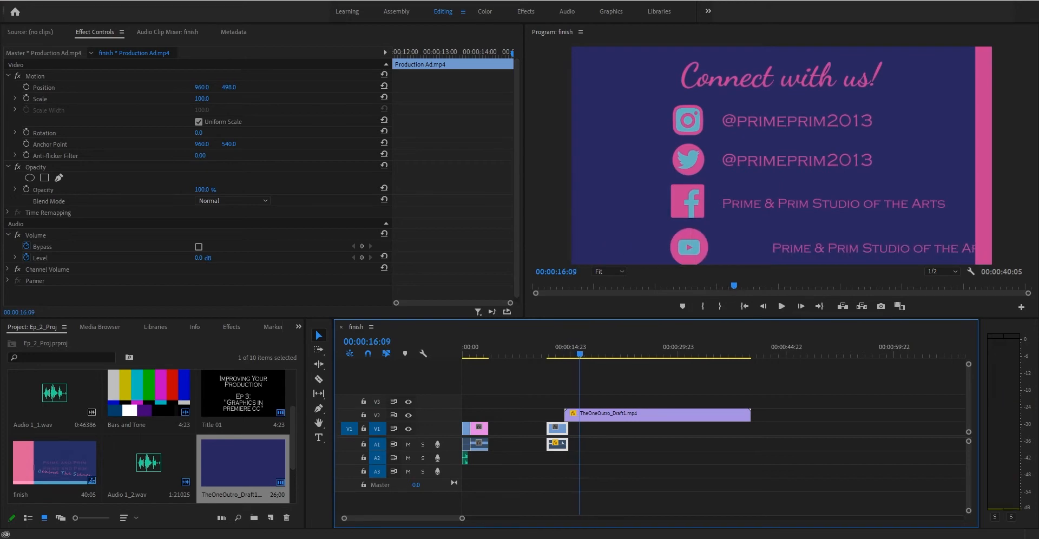
left_click_drag(575, 353, 567, 356)
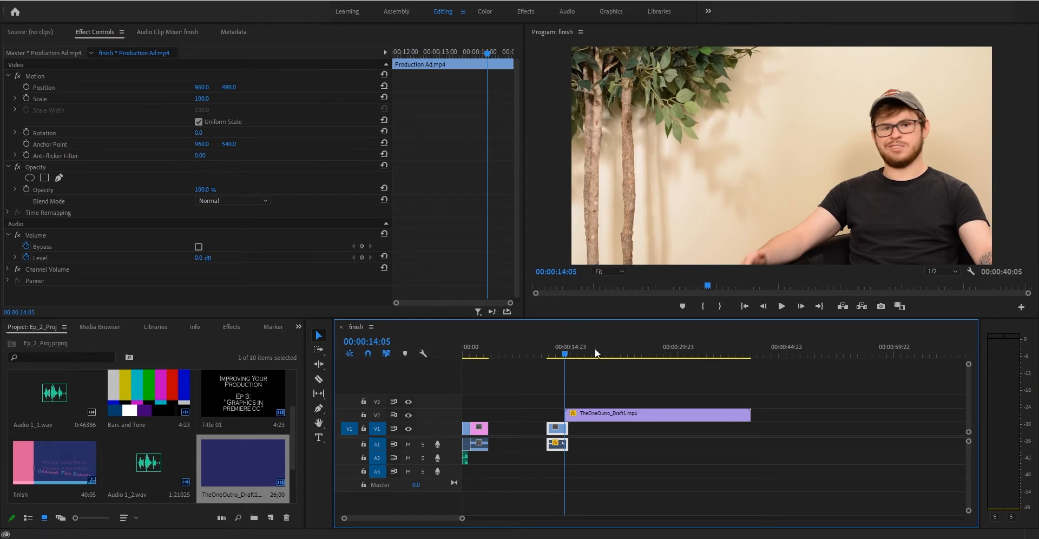
left_click(605, 415)
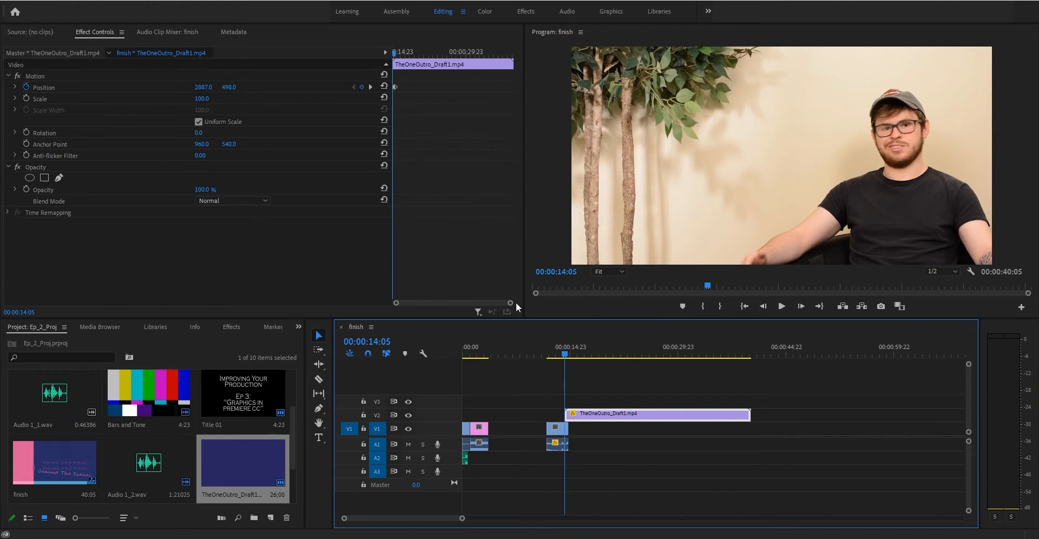
Zoom the keyframe area around the outro's start and preview the slide-in.
left_click_drag(509, 304, 421, 303)
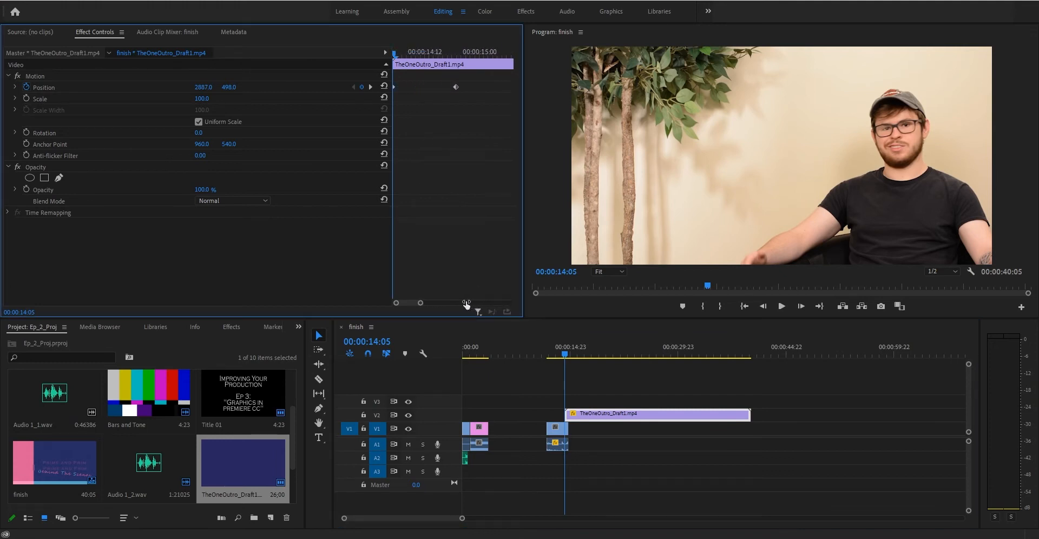
key("space")
key("space")
left_click(567, 353)
left_click_drag(568, 355, 566, 353)
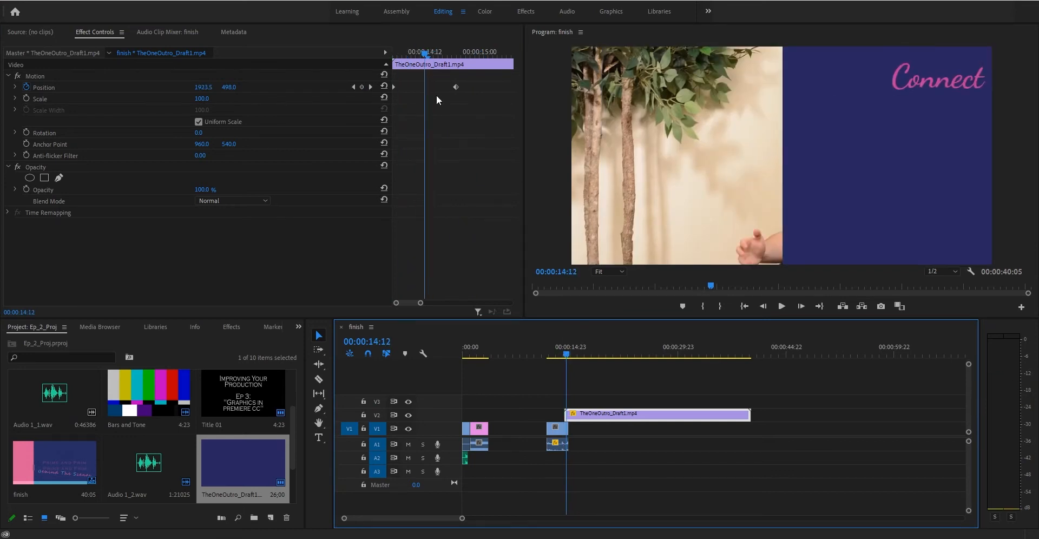
left_click_drag(423, 54, 386, 58)
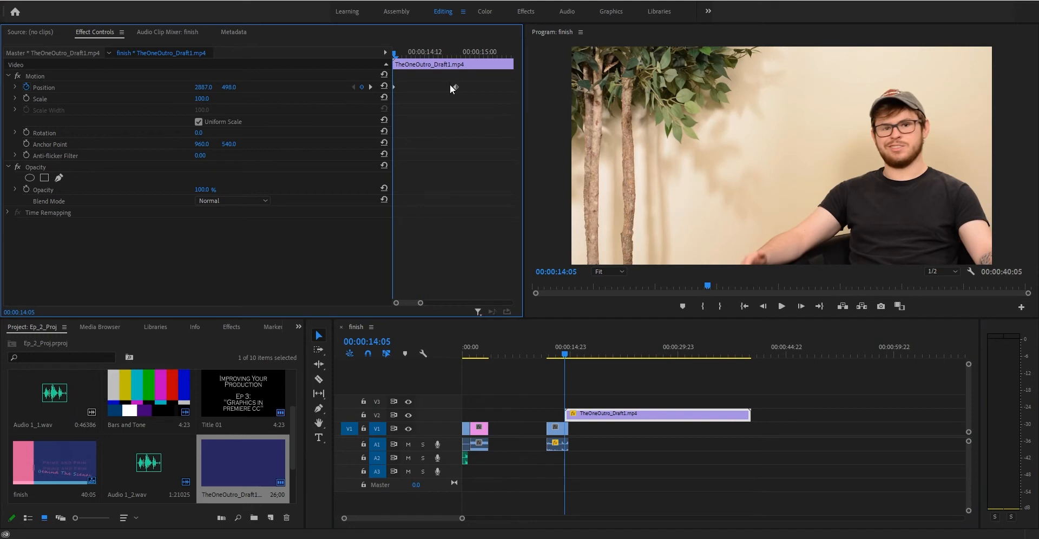
Drag the second Position keyframe earlier so the slide-in finishes sooner, then preview it.
left_click_drag(455, 86, 420, 89)
key("space")
key("space")
left_click_drag(410, 55, 391, 55)
key("space")
key("space")
left_click(404, 52)
key("space")
key("space")
left_click_drag(432, 53, 404, 86)
left_click_drag(425, 55, 404, 88)
key("space")
key("space")
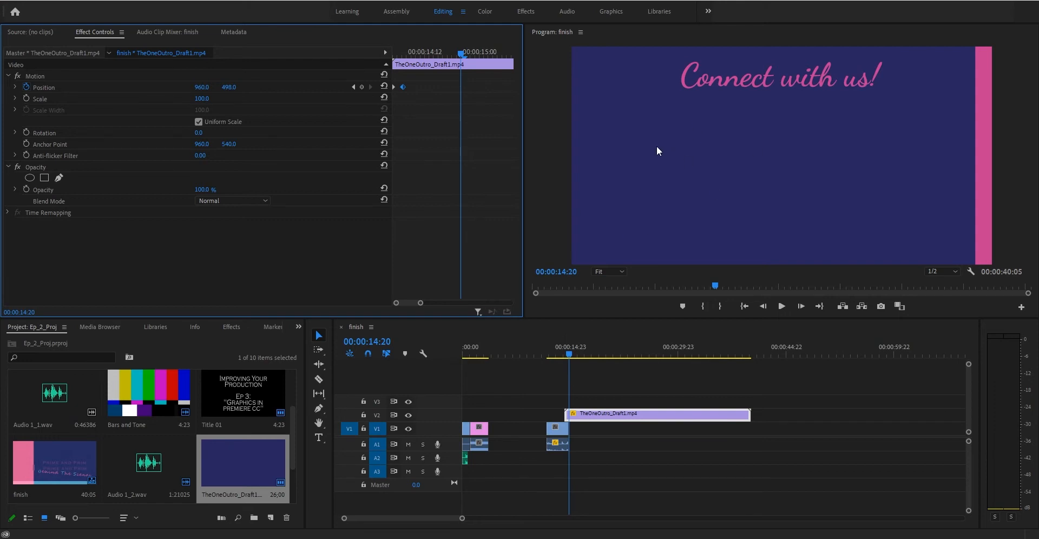
Review the credits and the end card, then shift the outro clip slightly earlier on V2.
left_click(723, 353)
left_click(746, 353)
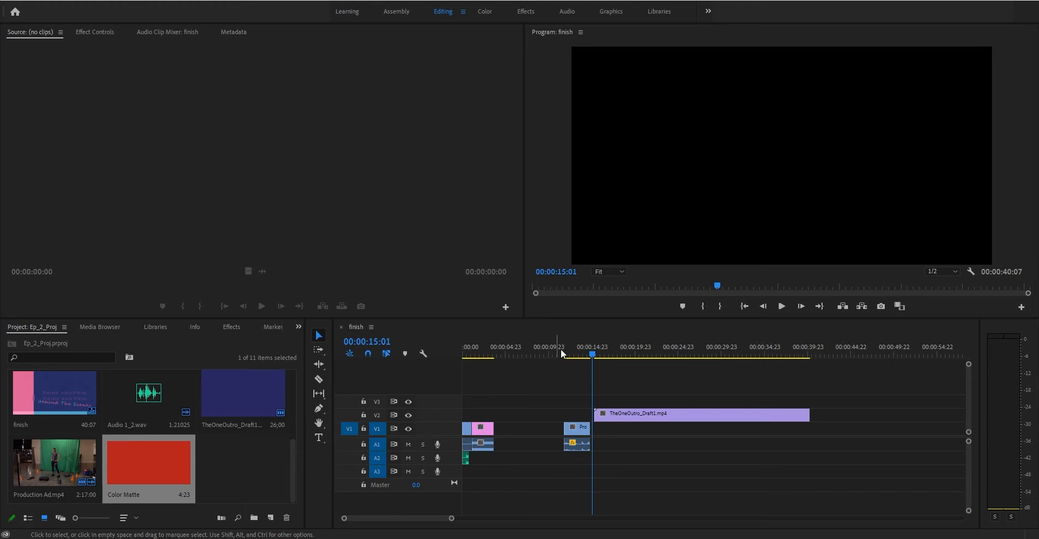
left_click_drag(729, 354, 804, 349)
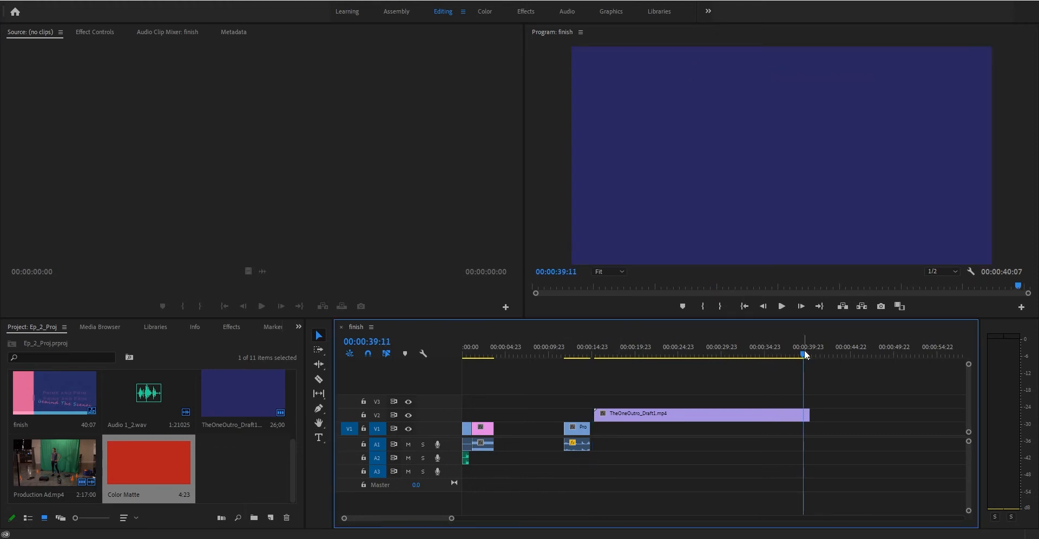
left_click(596, 351)
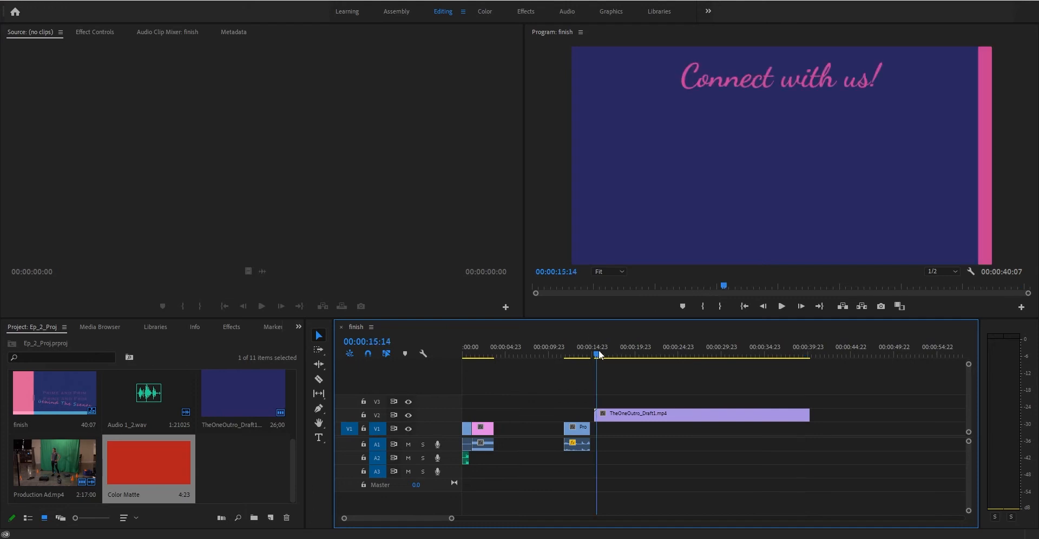
left_click(596, 351)
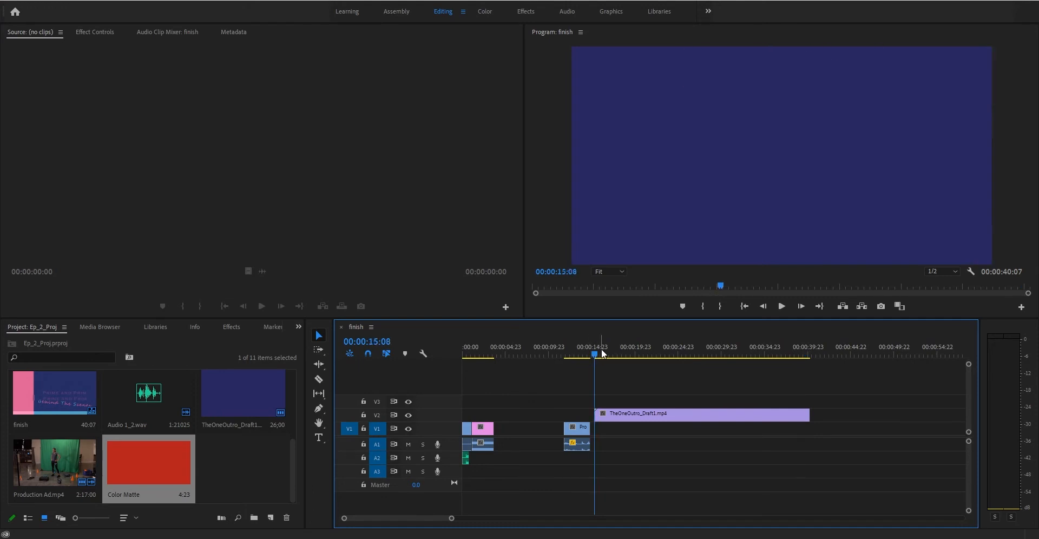
key("space")
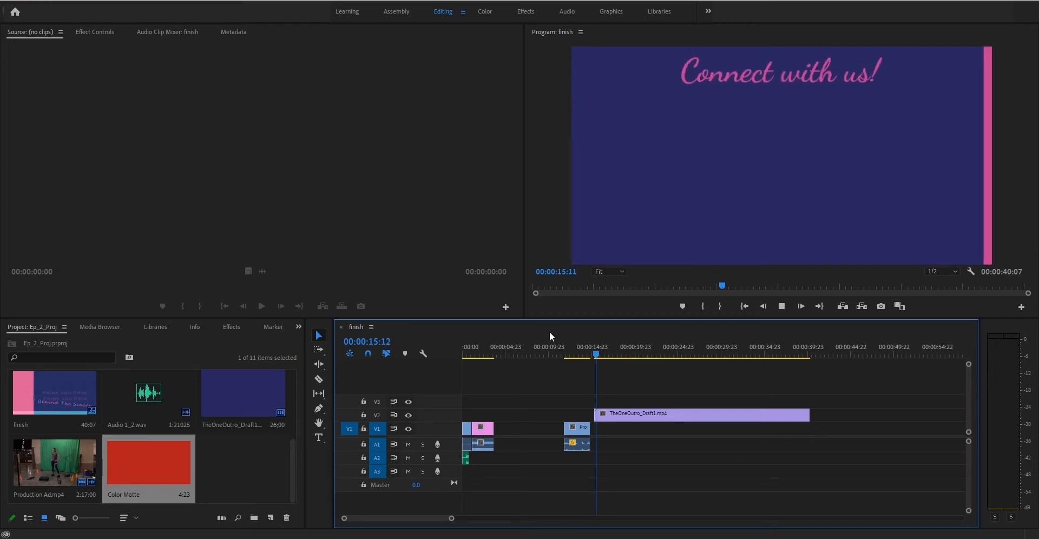
left_click_drag(592, 348, 591, 349)
left_click_drag(621, 413, 617, 413)
left_click_drag(595, 352, 605, 348)
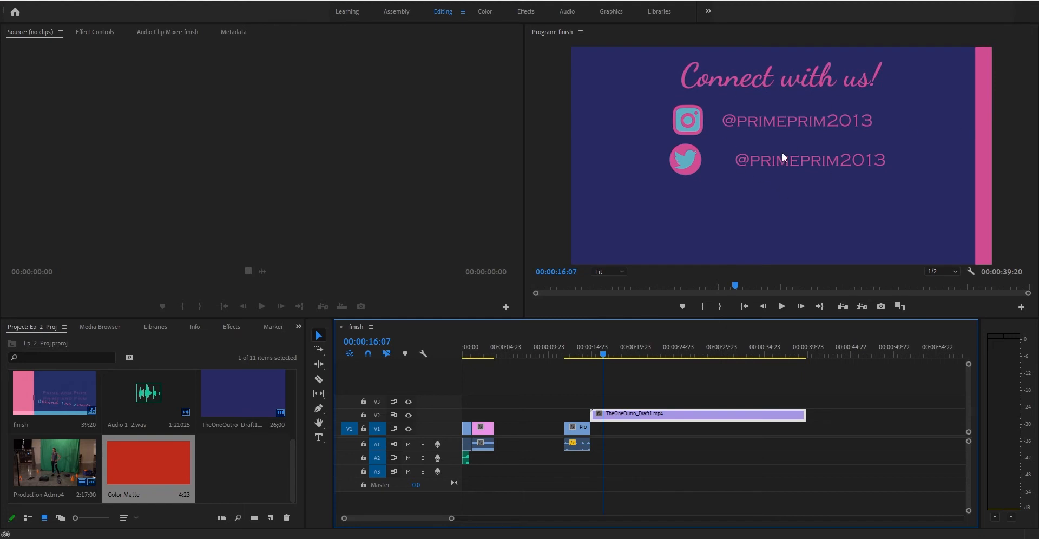
Test the outro's Position X, then undo to keep it at 960.
left_click(600, 350)
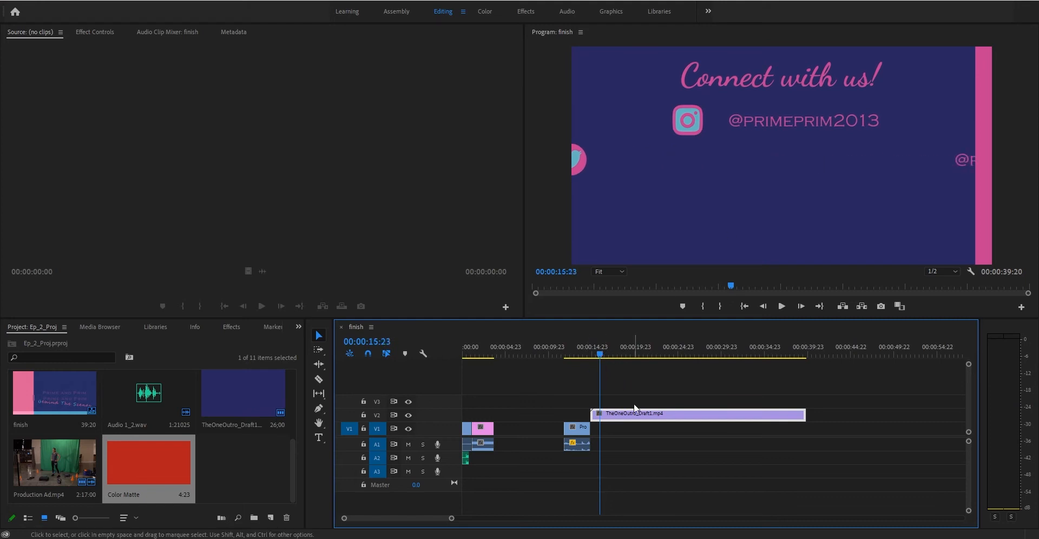
left_click(94, 32)
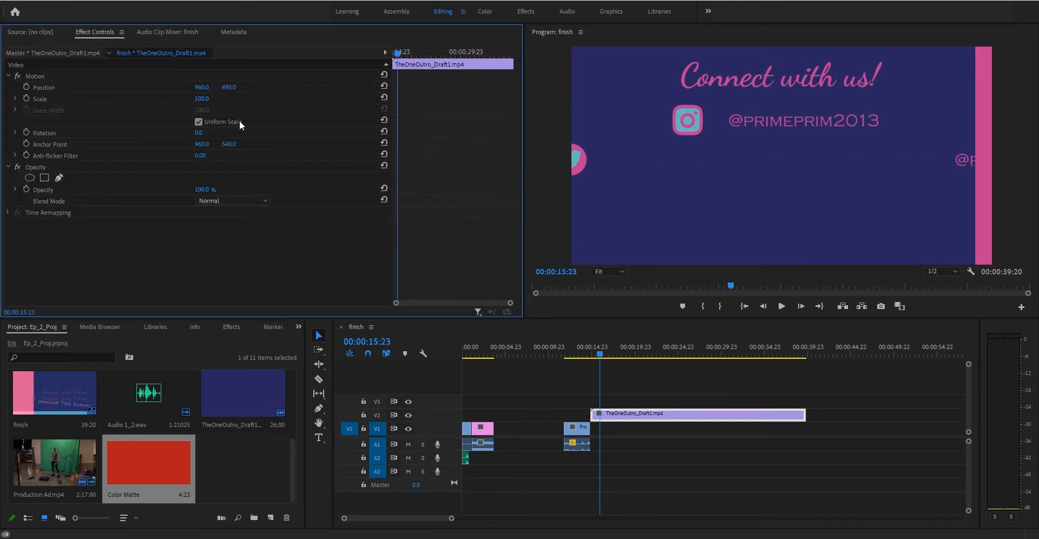
left_click_drag(920, 135, 542, 124)
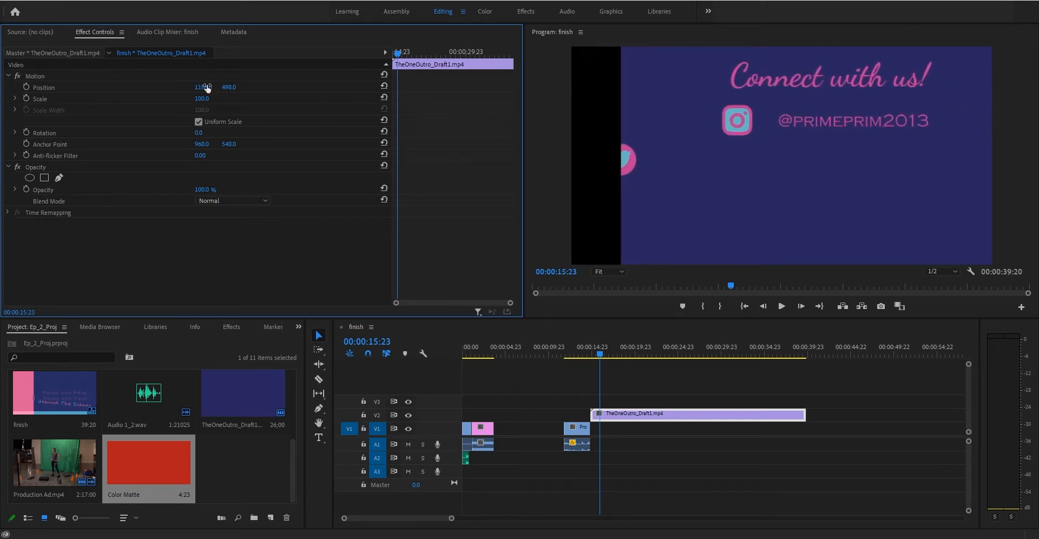
key("ctrl+z")
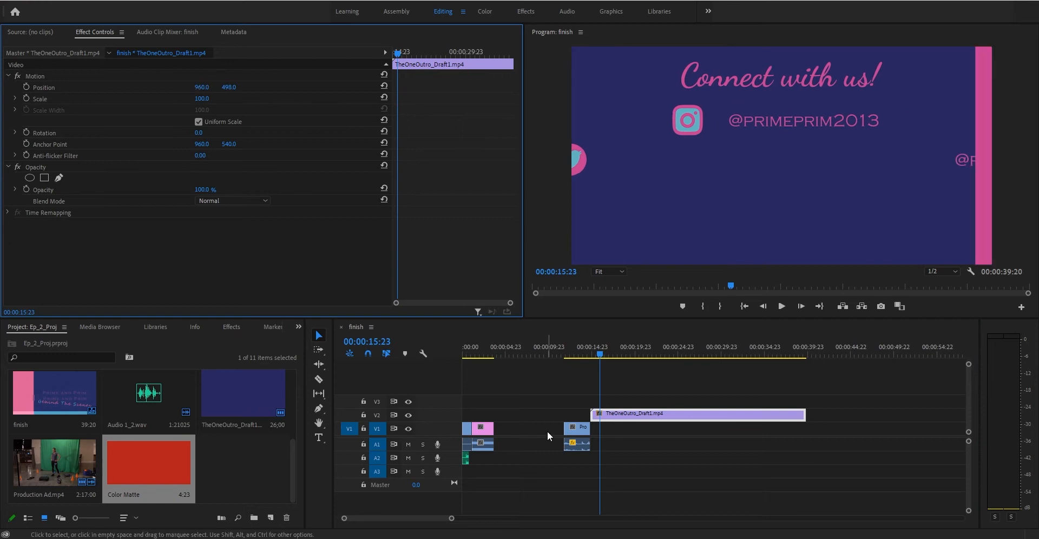
Delete the red Color Matte from the project, and move the outro clip 23 frames later on V2.
left_click(598, 356)
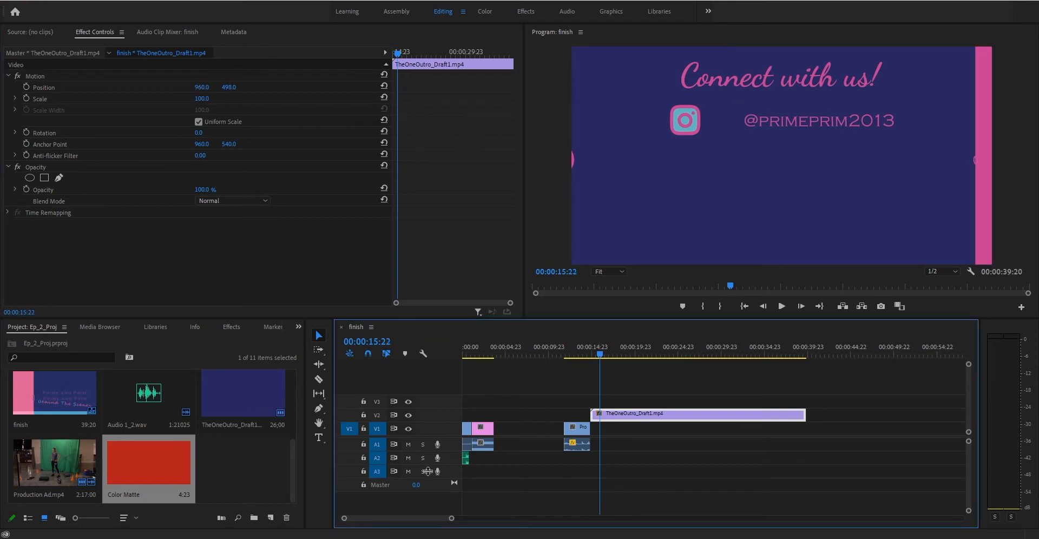
left_click(176, 487)
key("Delete")
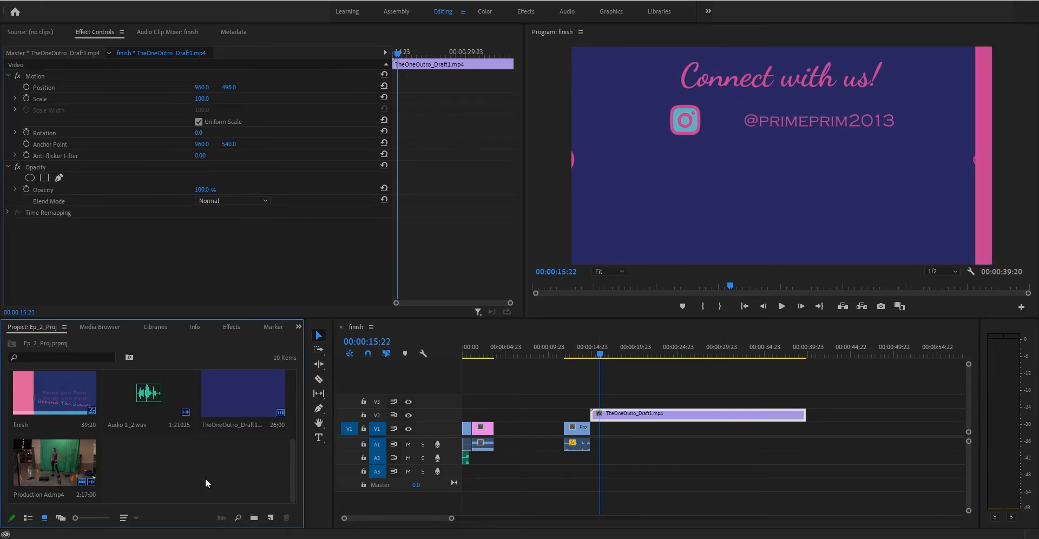
left_click(590, 353)
left_click_drag(645, 416, 660, 418)
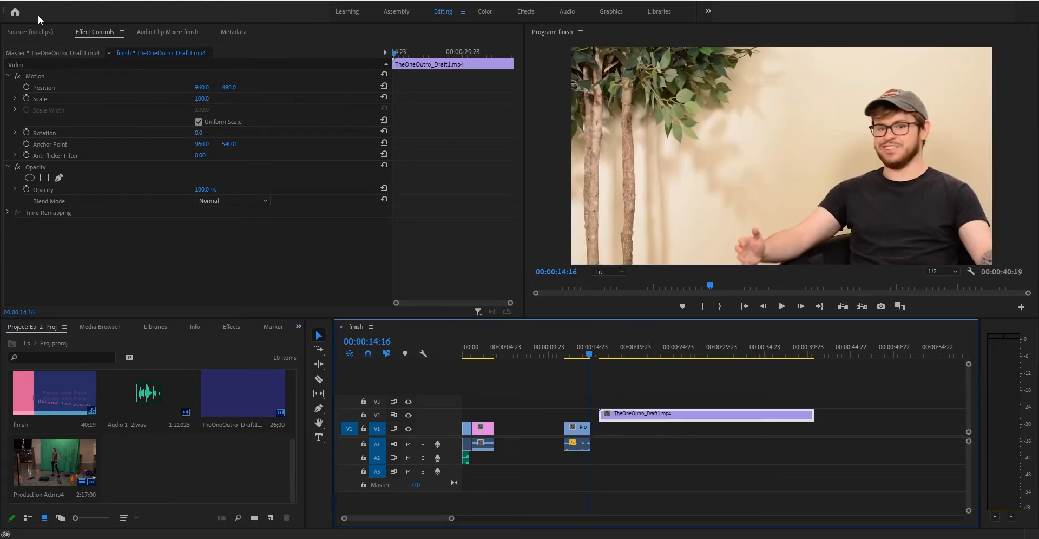
Create a 292660 color matte using the outro's eyedropped blue, and name it 'still frame'.
left_click(11, 0)
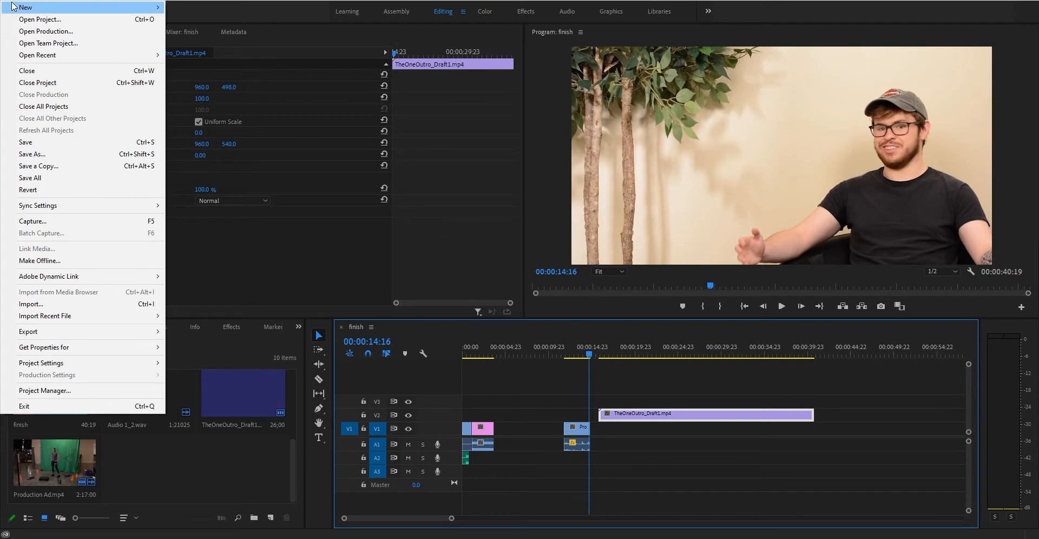
mouse_move(13, 7)
left_click(244, 216)
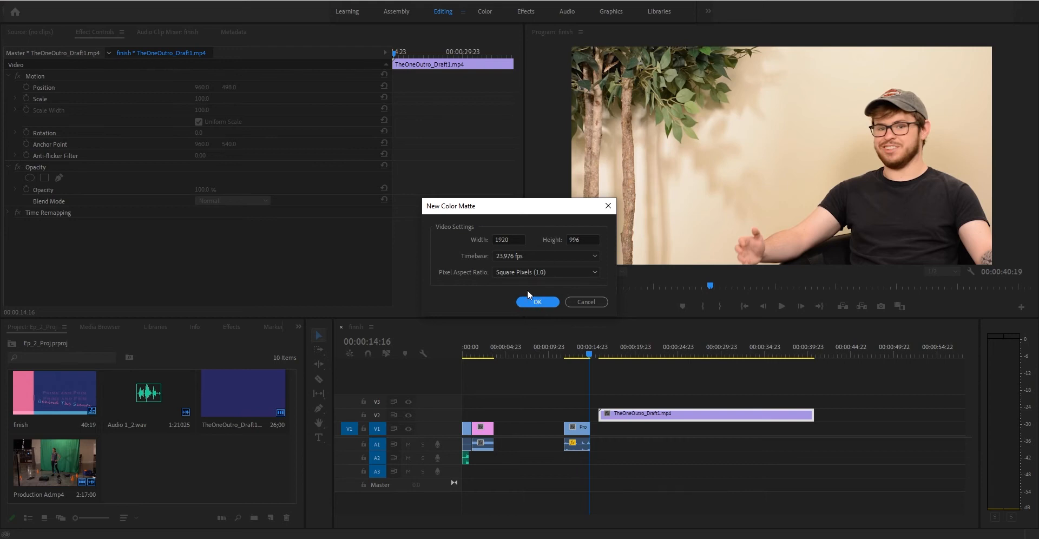
left_click(531, 303)
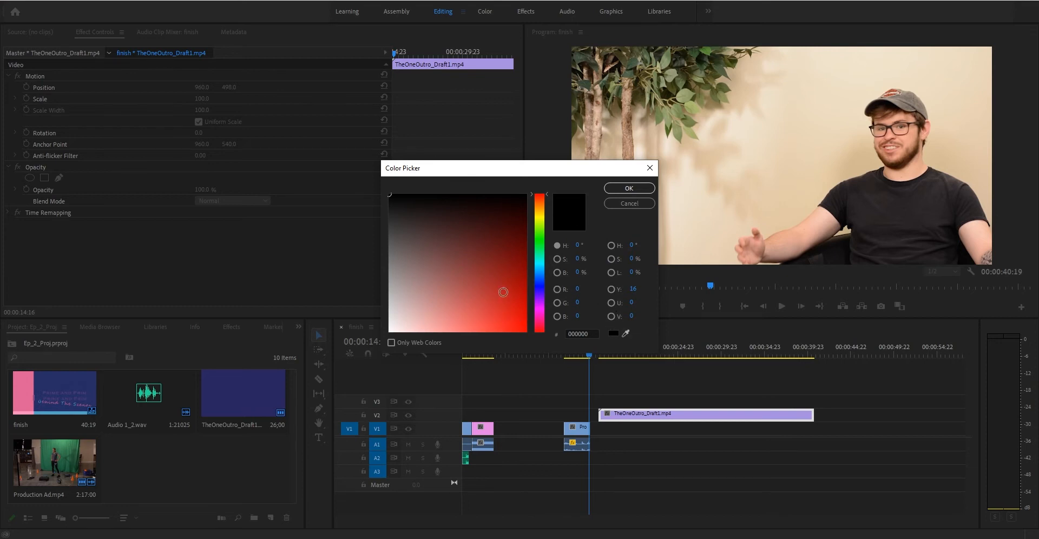
mouse_move(473, 275)
left_mouse_down()
mouse_move(448, 331)
mouse_move(510, 309)
mouse_move(482, 230)
mouse_move(445, 288)
mouse_move(479, 241)
left_mouse_up()
left_click(541, 300)
left_click(504, 293)
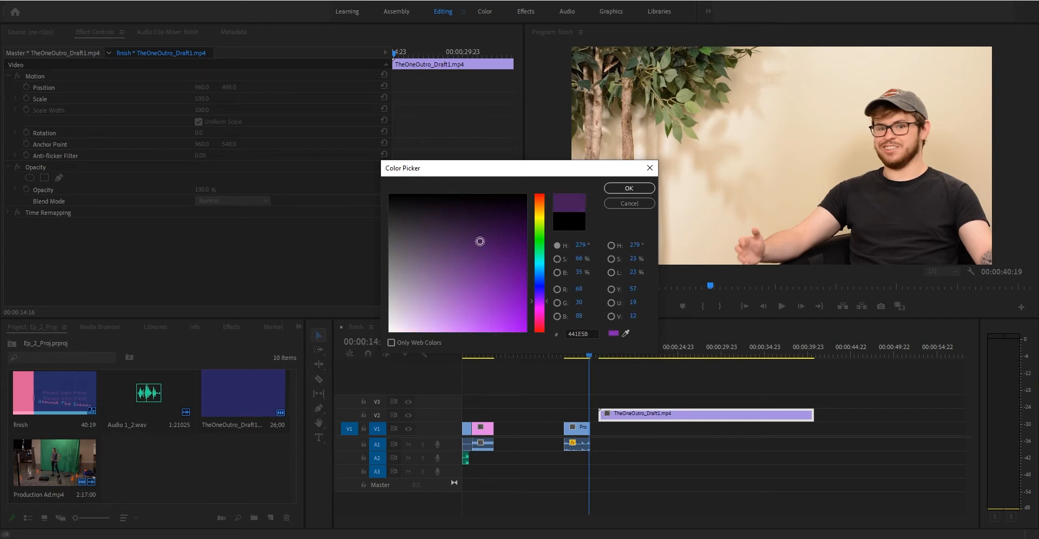
left_click(626, 333)
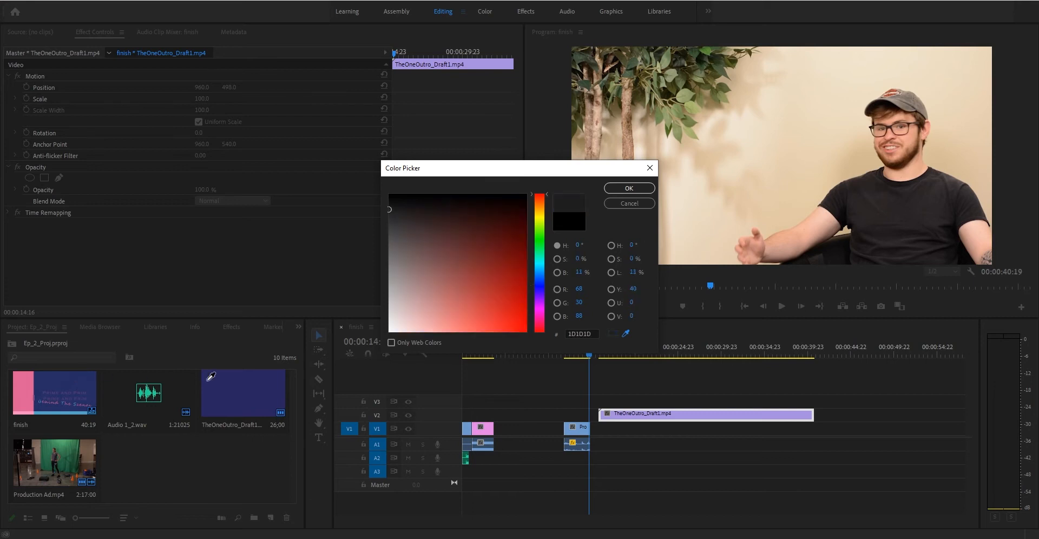
left_click(241, 385)
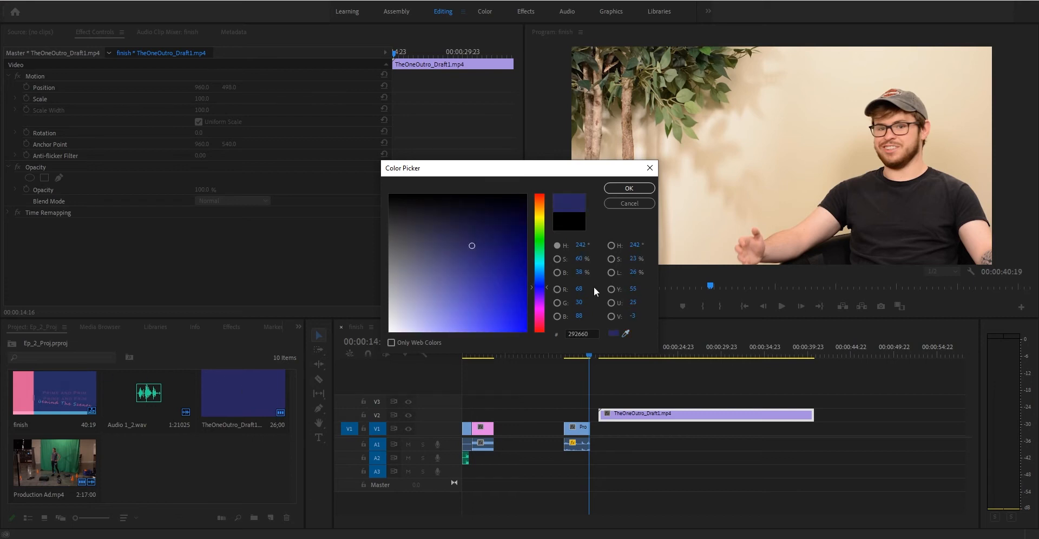
left_click(631, 189)
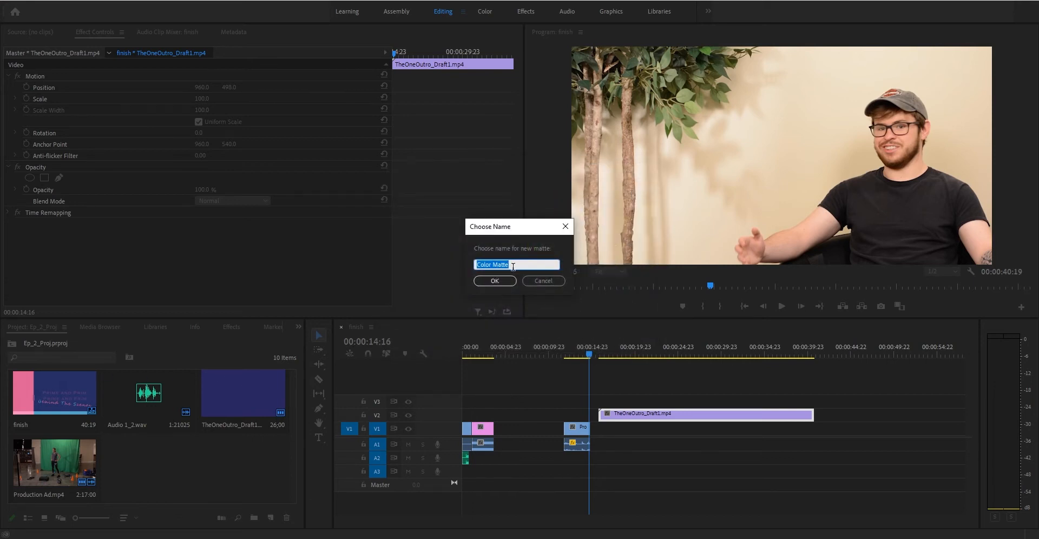
type("still frame")
key("Return")
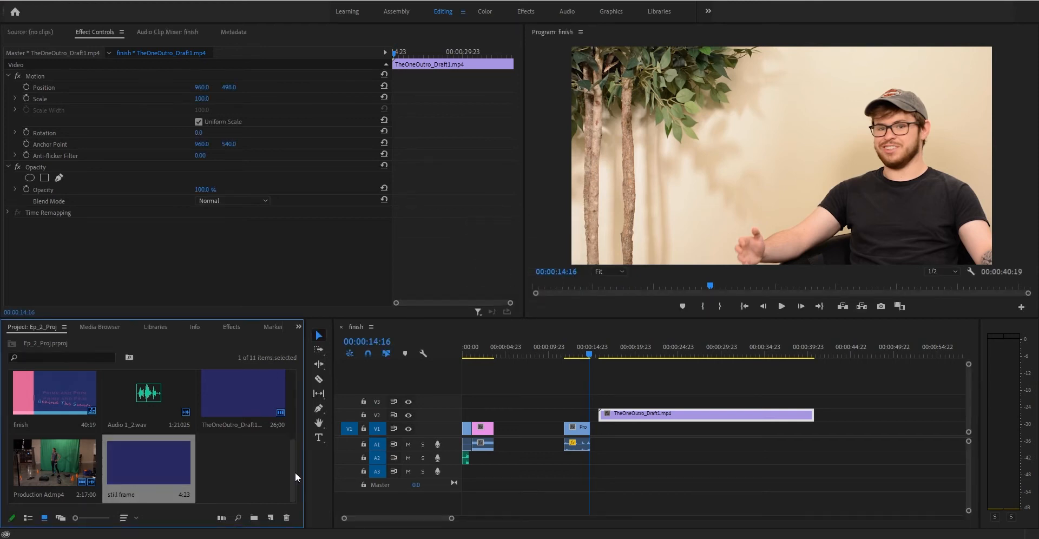
Place the 'still frame' matte on V3 starting at 14:02, where the outro begins.
left_click_drag(185, 487, 596, 401)
mouse_move(597, 355)
left_mouse_down()
mouse_move(635, 349)
mouse_move(618, 353)
left_mouse_up()
left_click_drag(605, 400, 601, 397)
left_click(587, 352)
left_click_drag(588, 352, 584, 354)
mouse_move(609, 401)
left_mouse_down()
mouse_move(619, 401)
mouse_move(595, 402)
left_mouse_up()
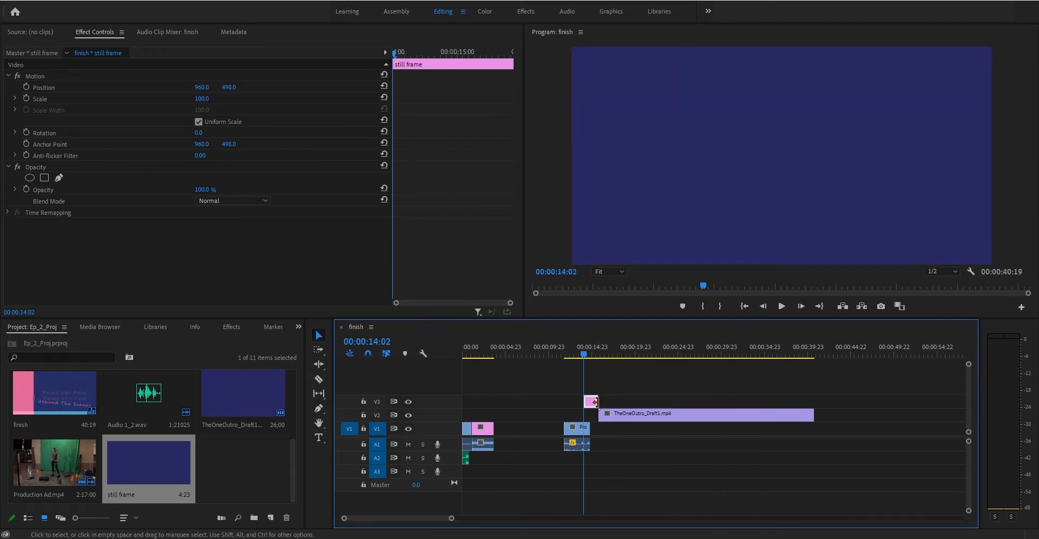
Undo the trial slide keyframe and start Position keyframing at 14:08 at 960, 498.
left_click(53, 86)
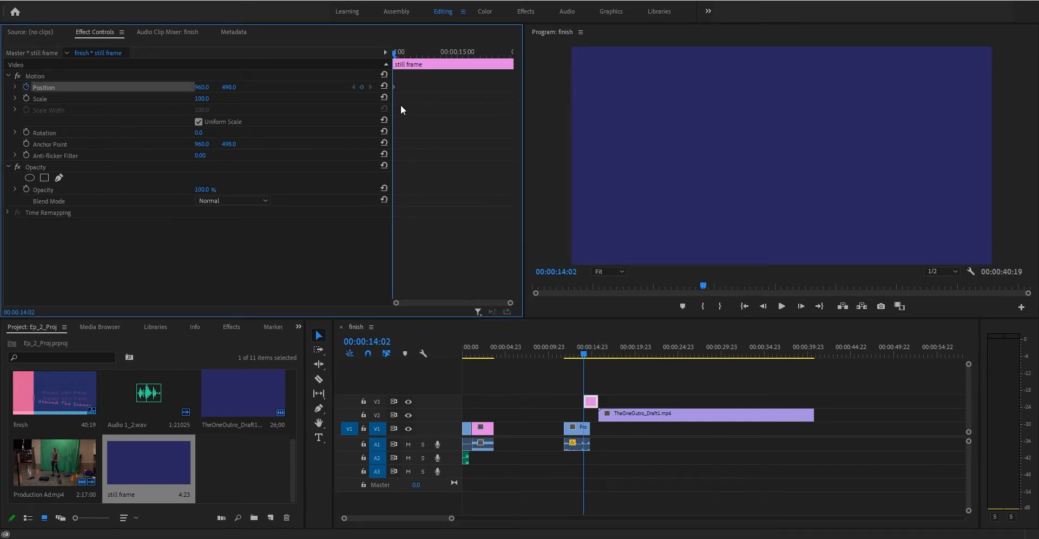
left_click(407, 52)
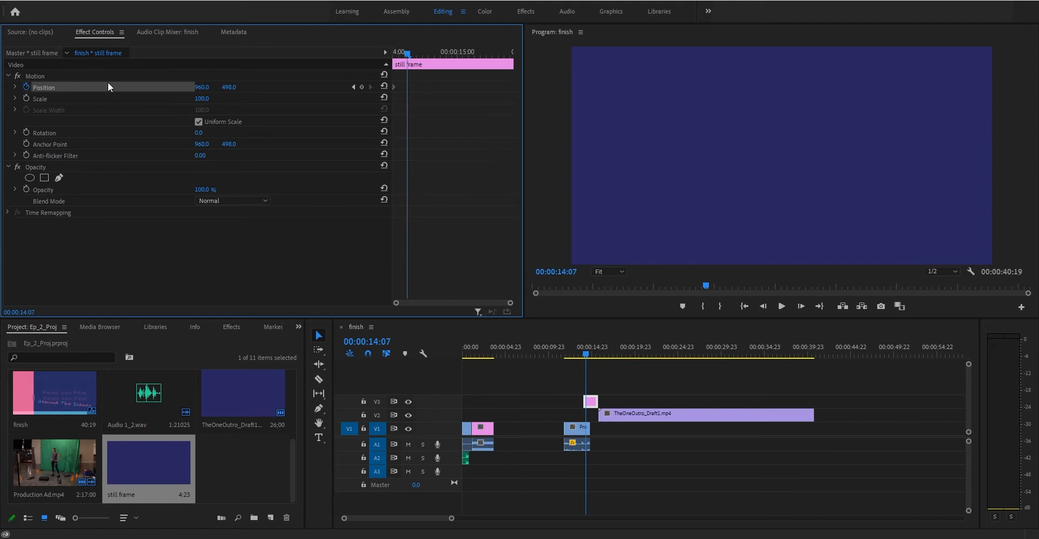
left_click_drag(203, 86, 422, 87)
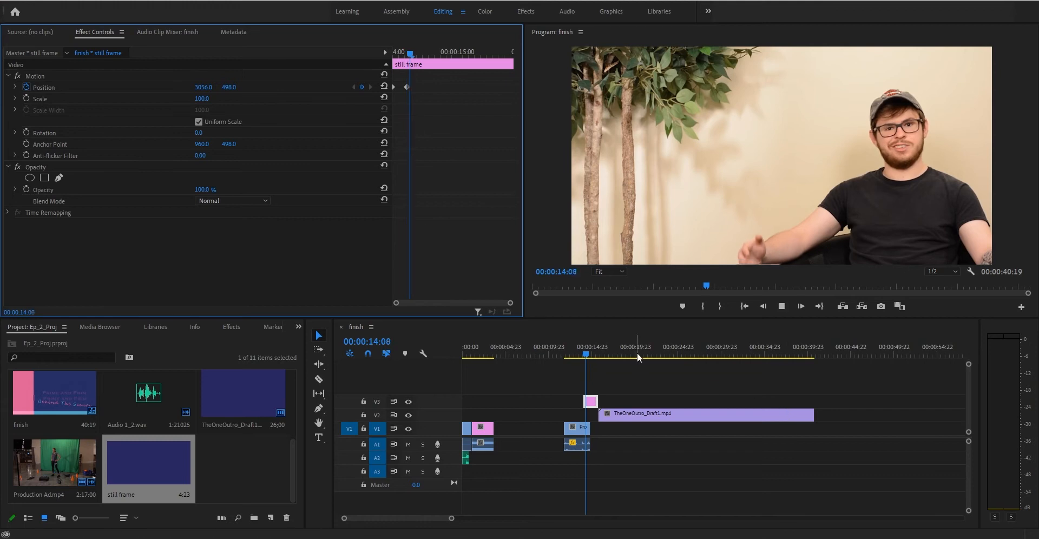
key("space")
left_click_drag(592, 350, 584, 349)
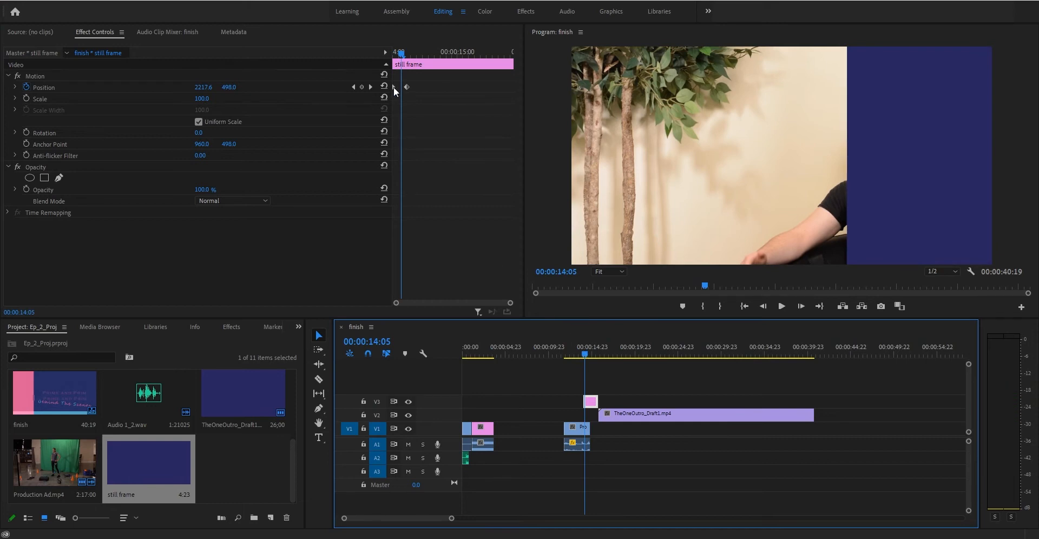
key("ctrl+z")
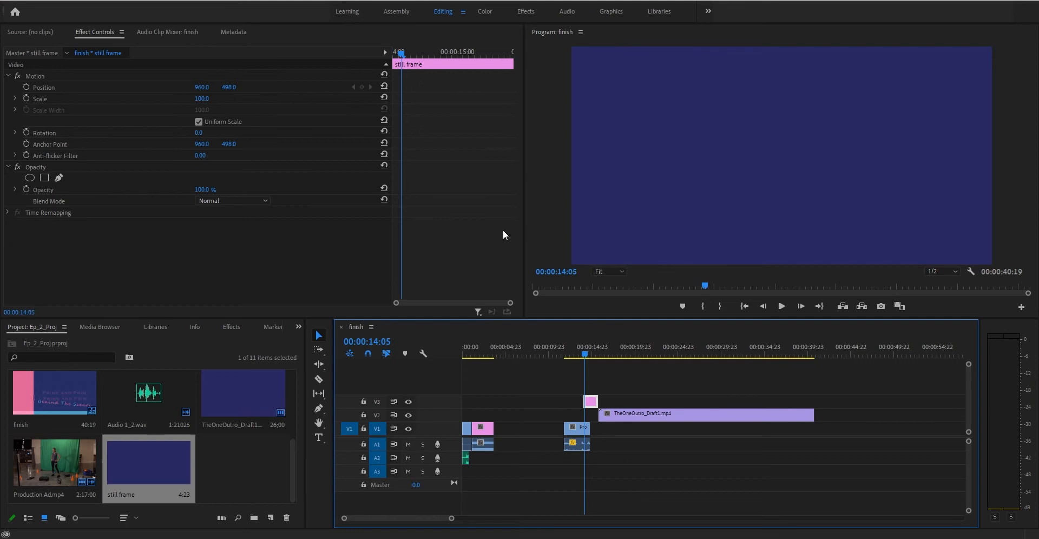
left_click(410, 53)
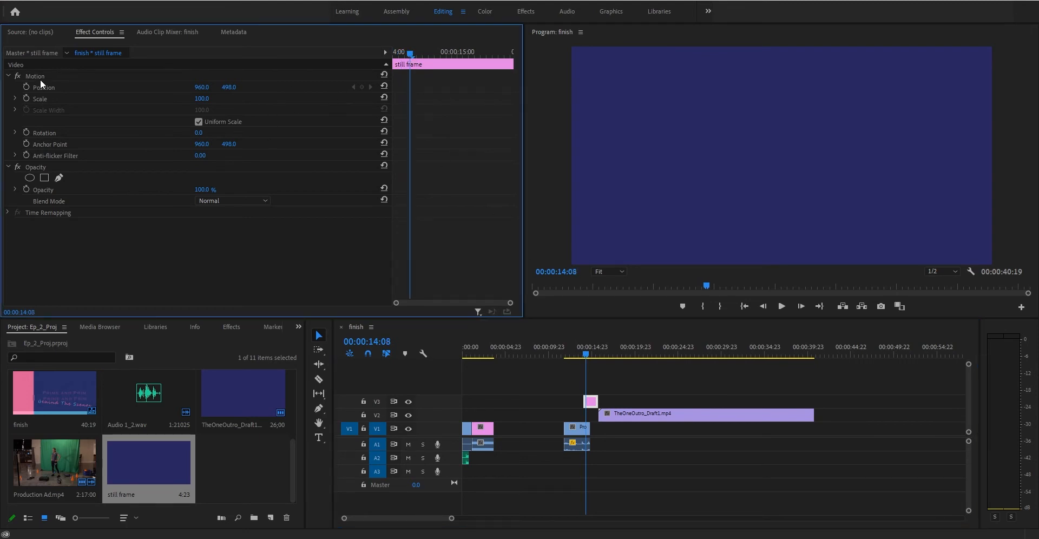
left_click(26, 87)
left_click_drag(410, 53, 377, 58)
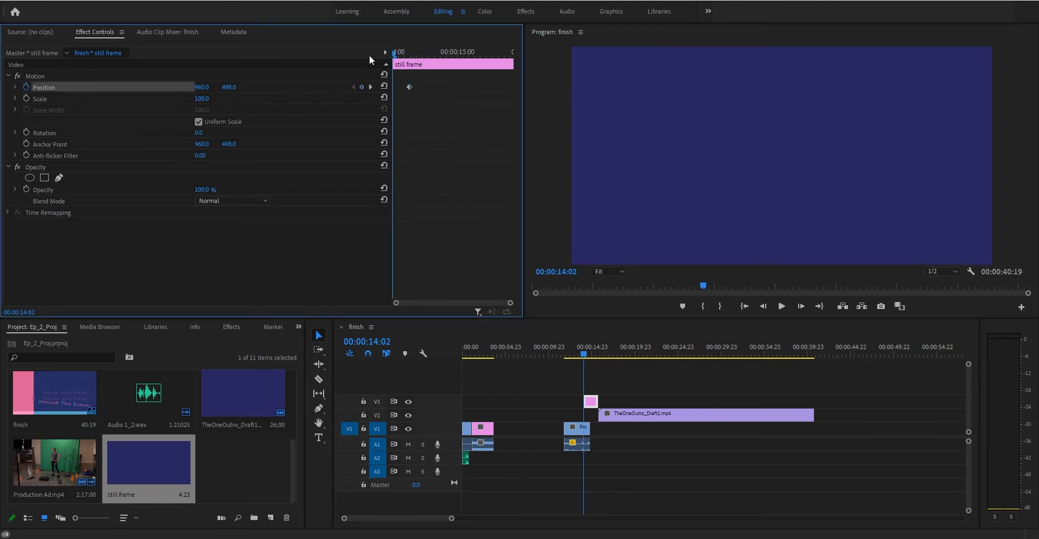
At 14:02, set the still frame's Position X to 2938 so it slides in from the right, then preview it.
left_click_drag(201, 90, 2, 252)
left_click(585, 357)
key("space")
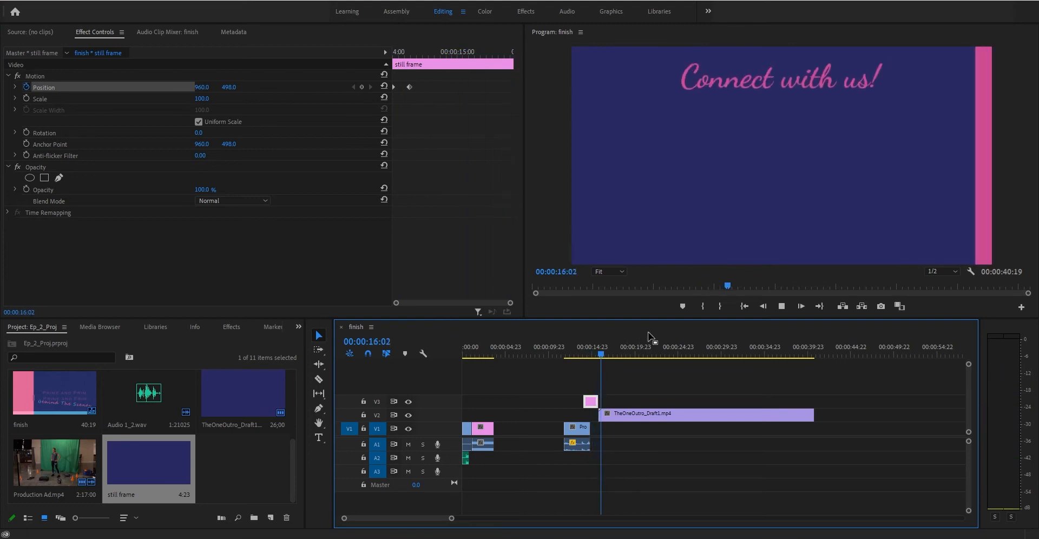
key("space")
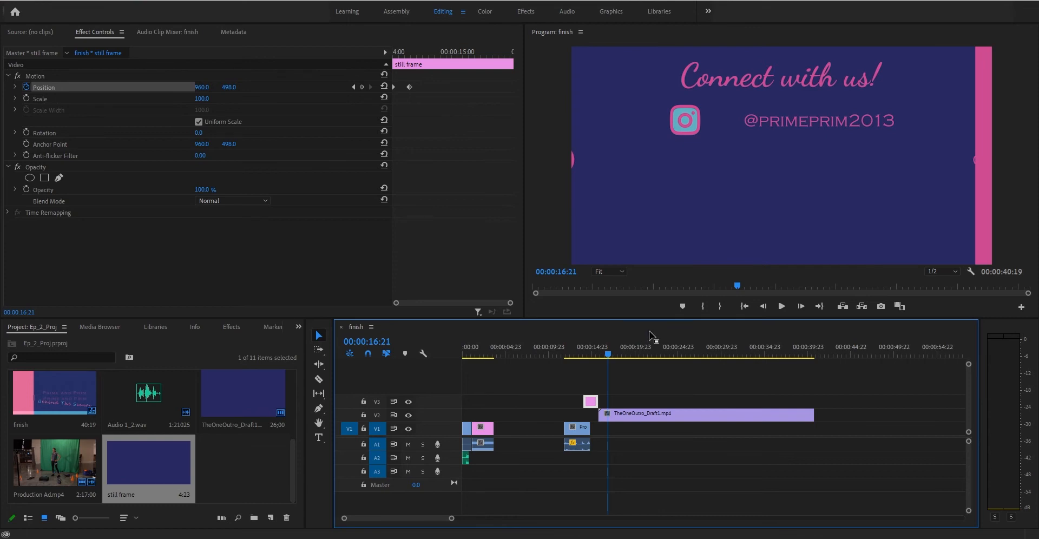
Review the social icons and later credits, then park the playhead at 14:19.
left_click(605, 354)
key("space")
key("space")
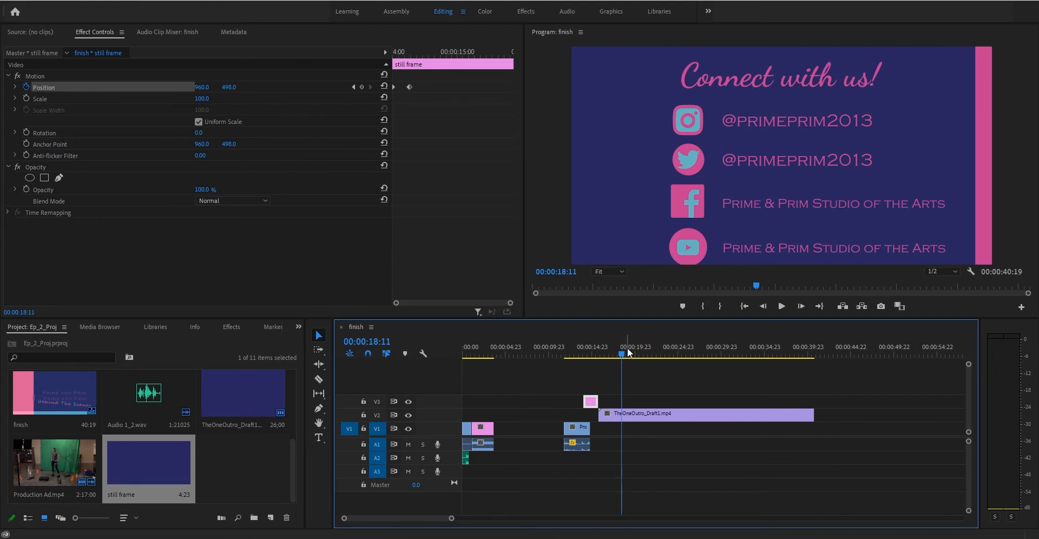
left_click_drag(628, 348, 605, 355)
left_click(797, 355)
left_click_drag(798, 355, 810, 356)
left_click(592, 367)
left_click(591, 350)
key("Left")
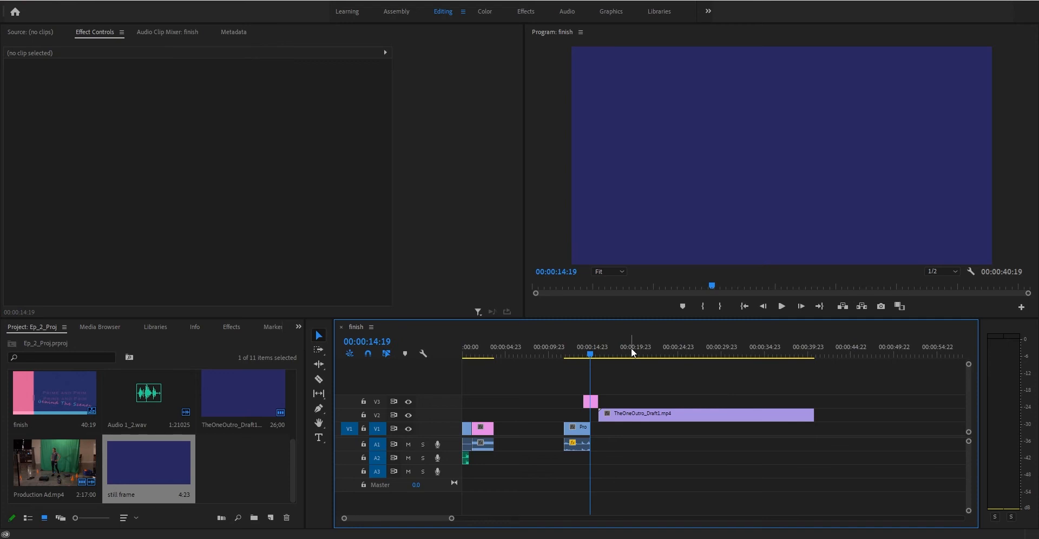
Add a two-line text box under 'Brought to you by:' with the director credit and 'snacks from local bakery'.
left_click_drag(608, 353, 698, 326)
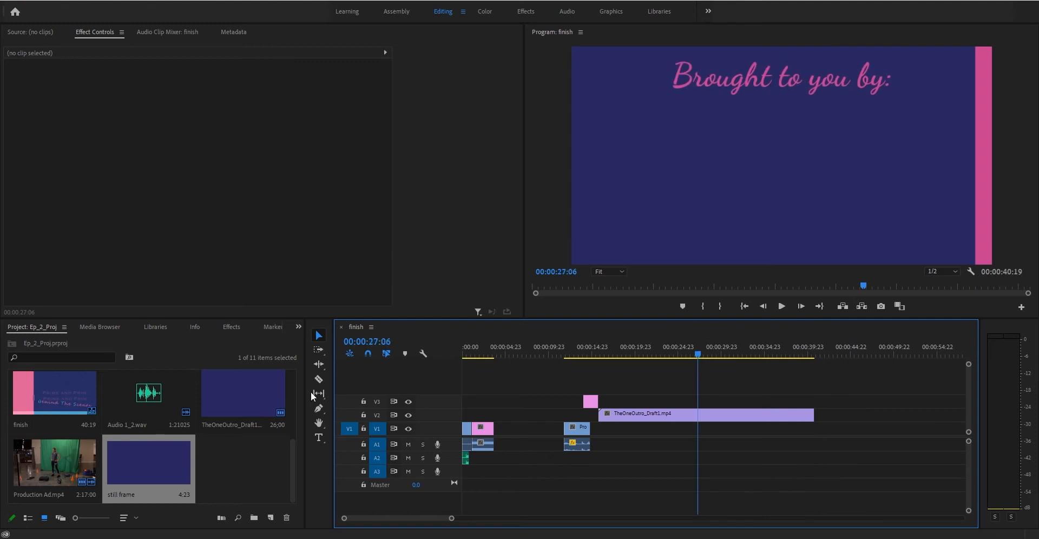
left_click(318, 437)
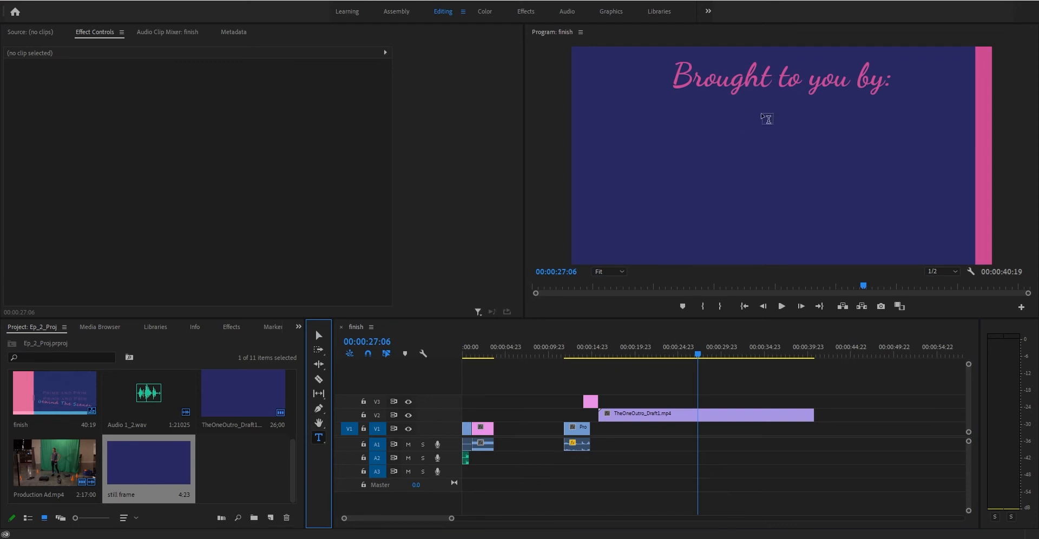
left_click(765, 143)
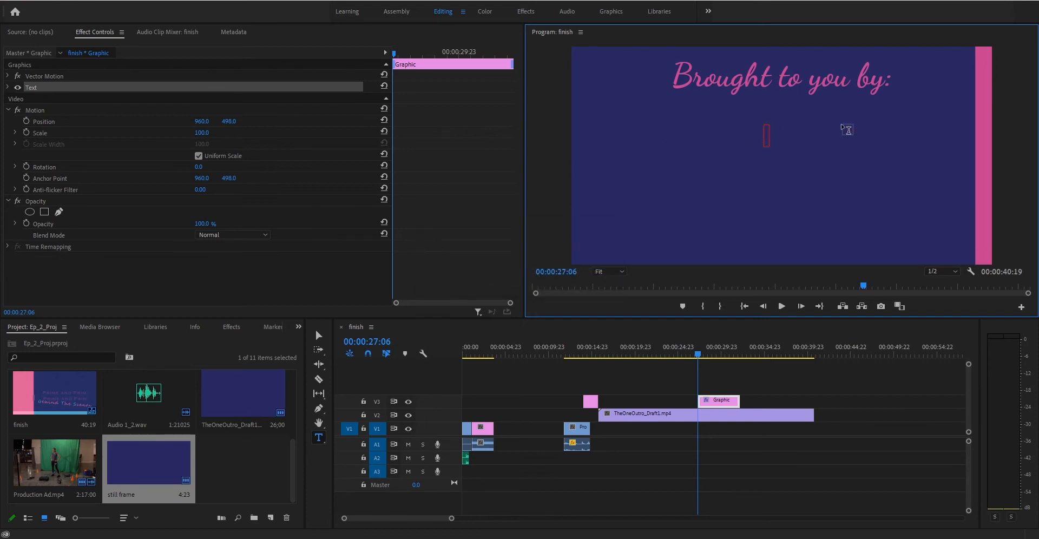
type("Directed by jim smith")
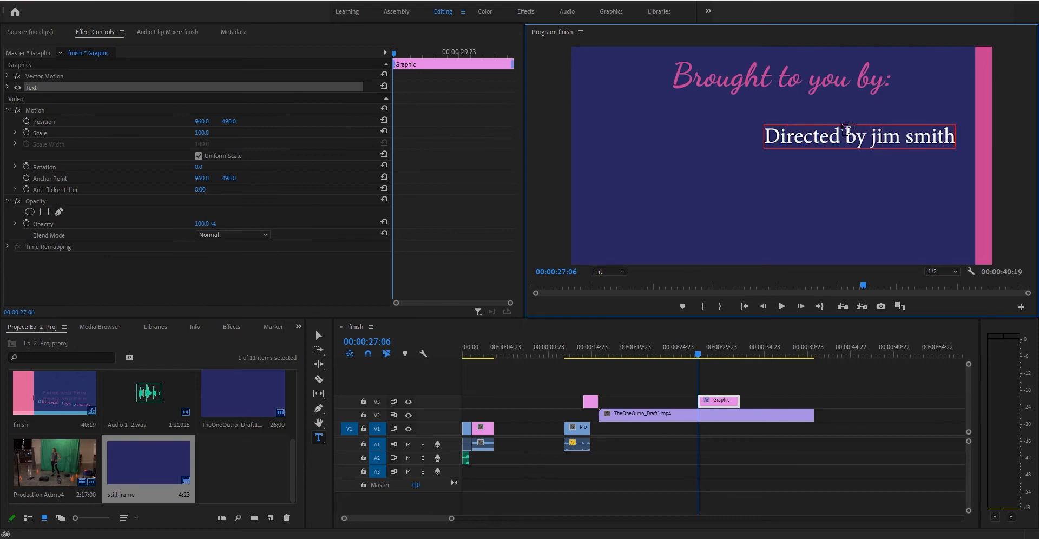
key("Return")
type("snacks f")
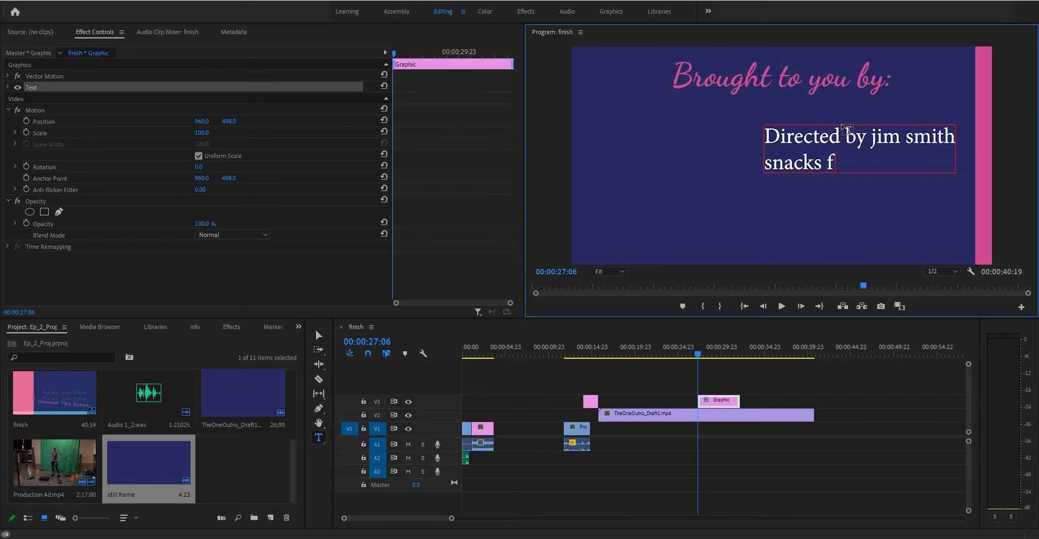
type("rom Hostess")
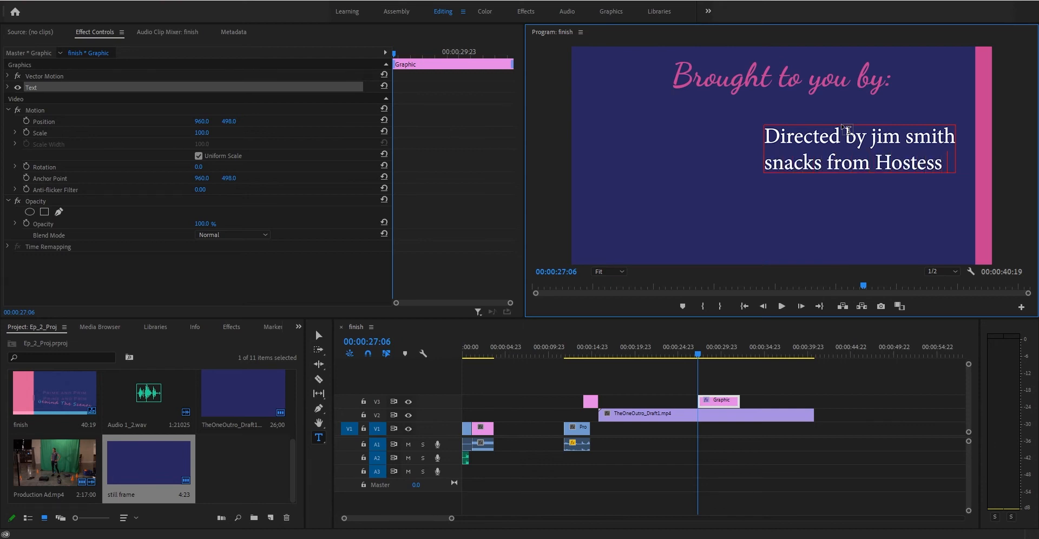
key("BackSpace")
key("BackSpace")
key("BackSpace")
key("BackSpace")
key("BackSpace")
key("BackSpace")
key("BackSpace")
type("local bakery")
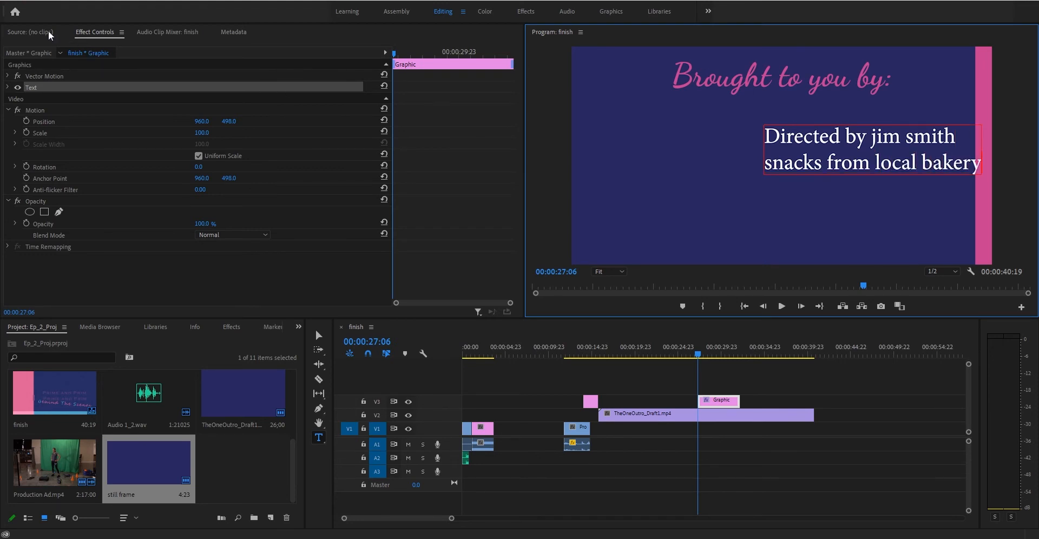
Move the credit text left under the heading and select all its text for editing.
left_click(319, 336)
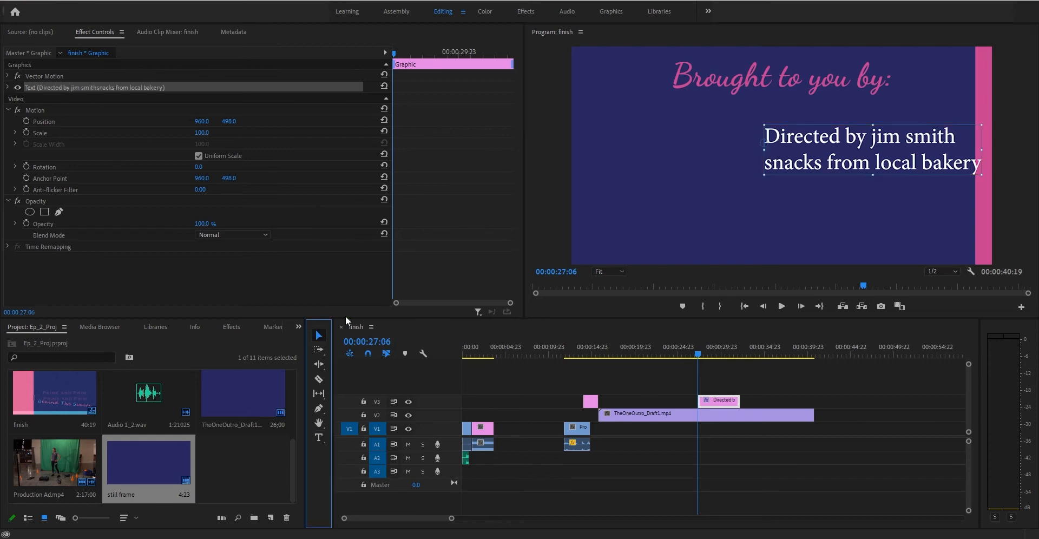
left_click_drag(892, 166, 810, 159)
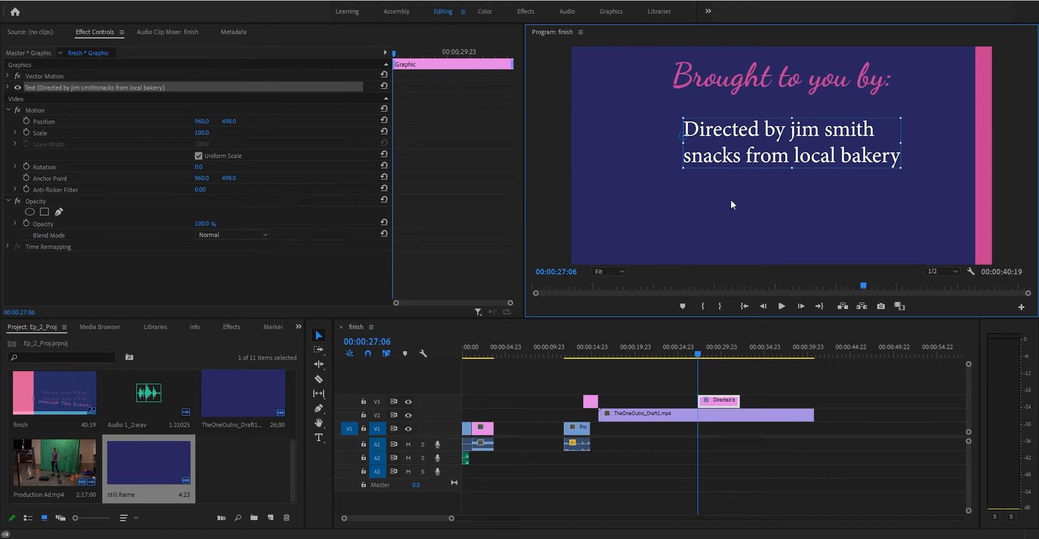
left_click(715, 403)
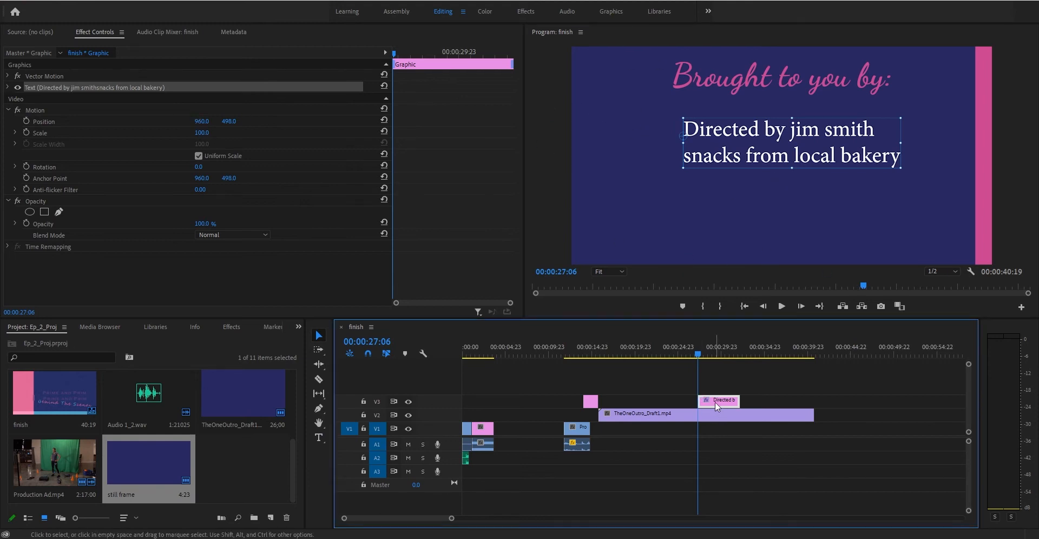
double_click(776, 154)
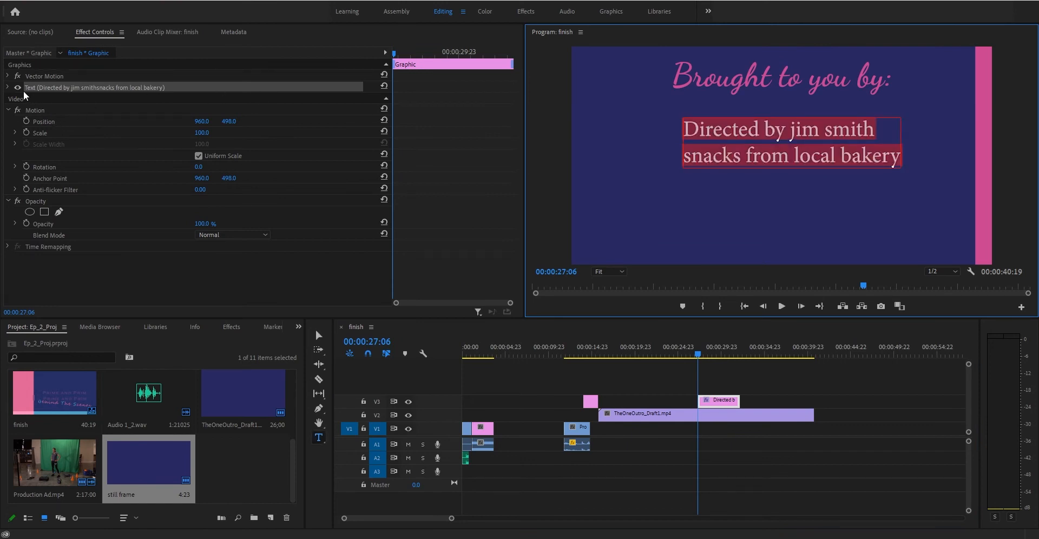
Expand the credit text layer's settings and set its font to Dancing Script.
right_click(67, 93)
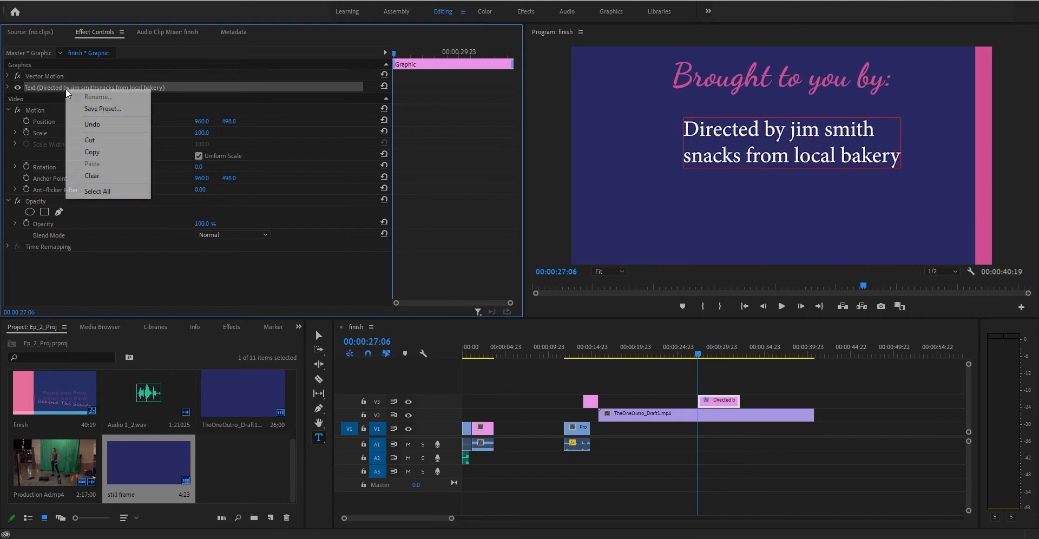
left_click(23, 86)
left_click(18, 88)
left_click(18, 88)
left_click(8, 87)
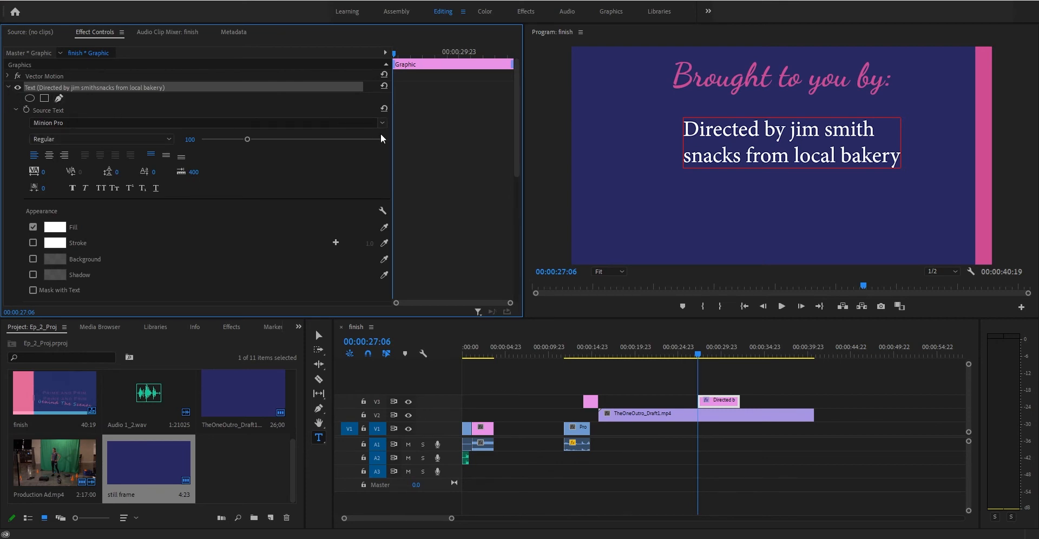
left_click(344, 120)
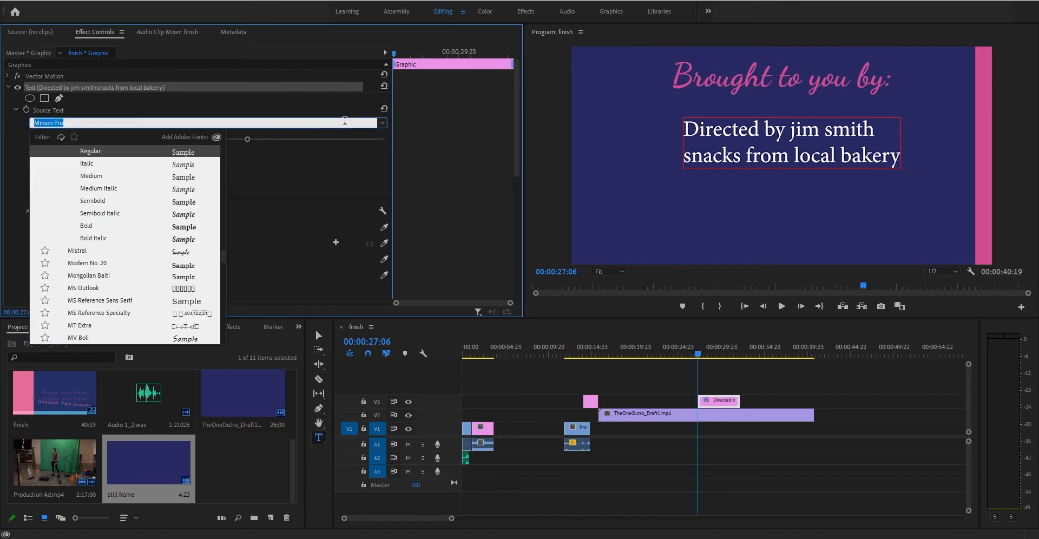
type("danc")
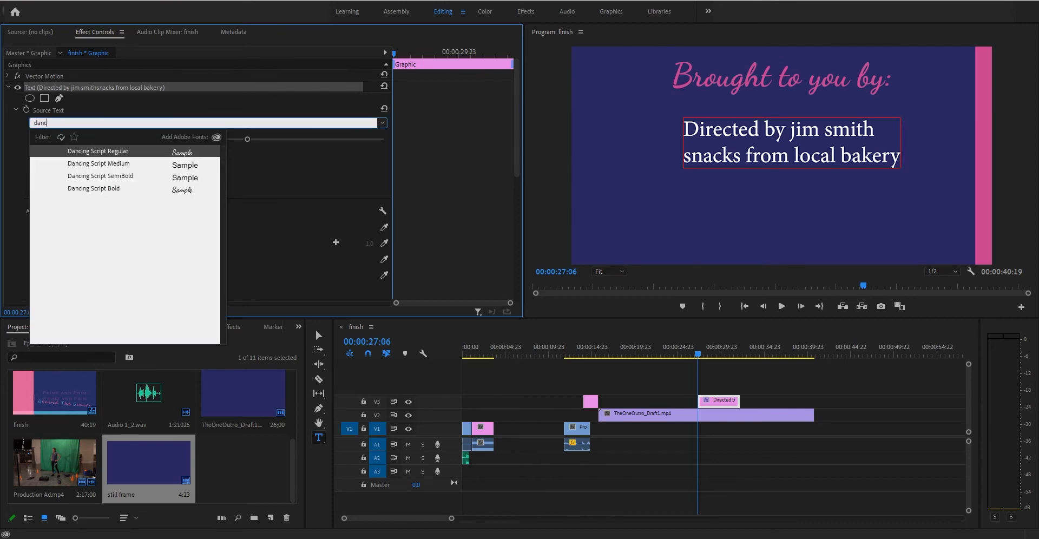
left_click(145, 146)
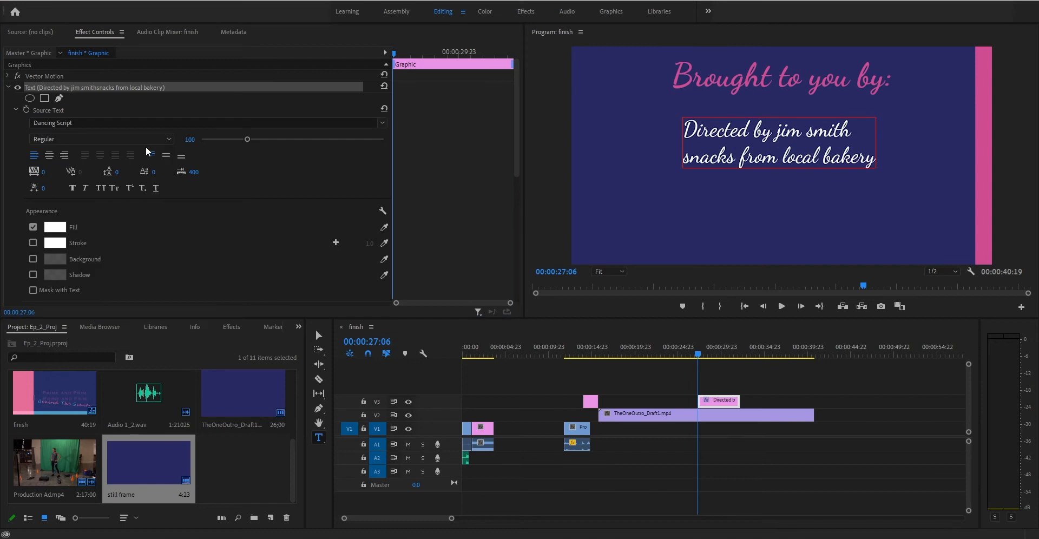
Set the credit font style to Bold and bring up the Fill colour picker.
left_click(93, 121)
left_click(2, 140)
left_click(45, 139)
left_click(69, 174)
left_click(44, 138)
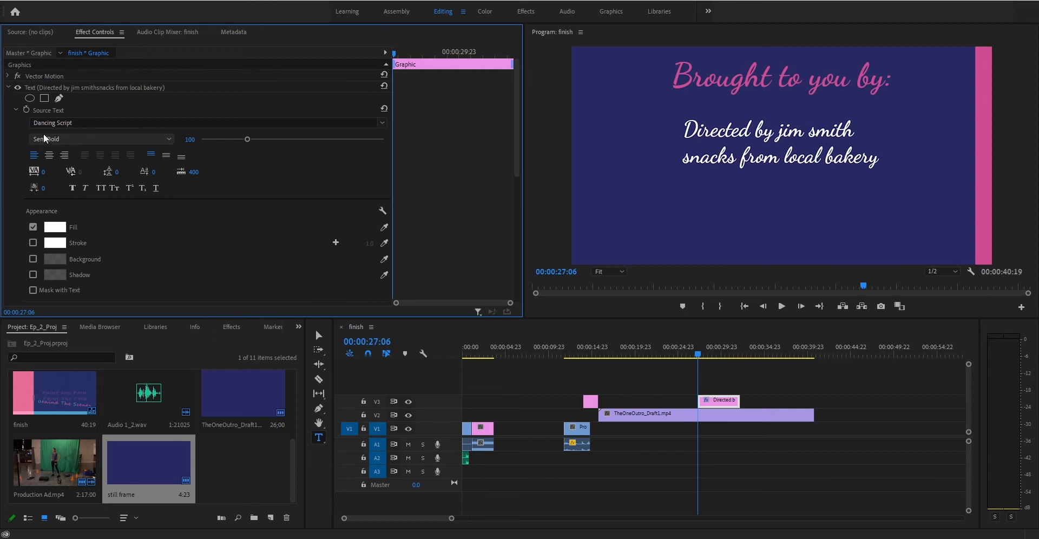
left_click(46, 185)
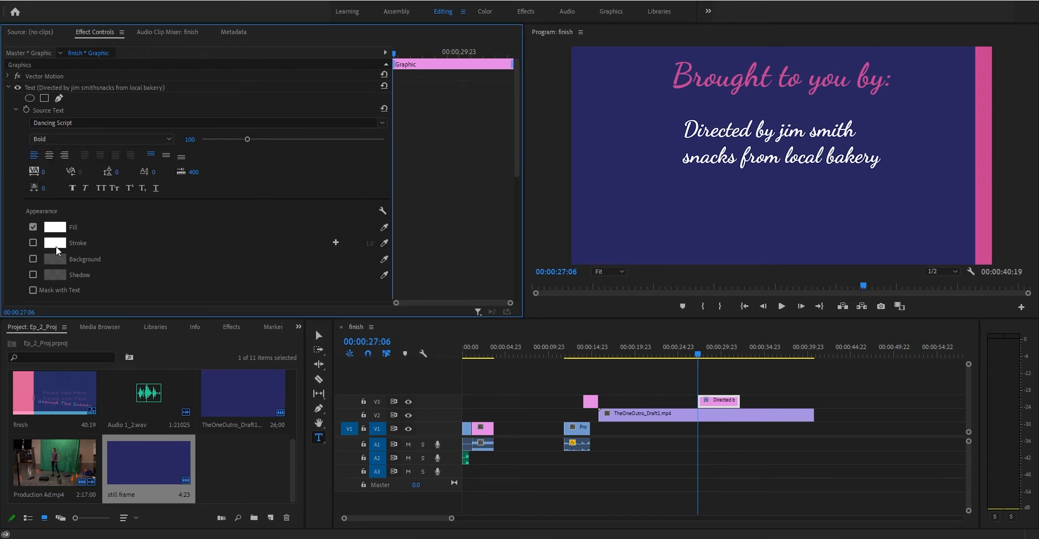
left_click(55, 227)
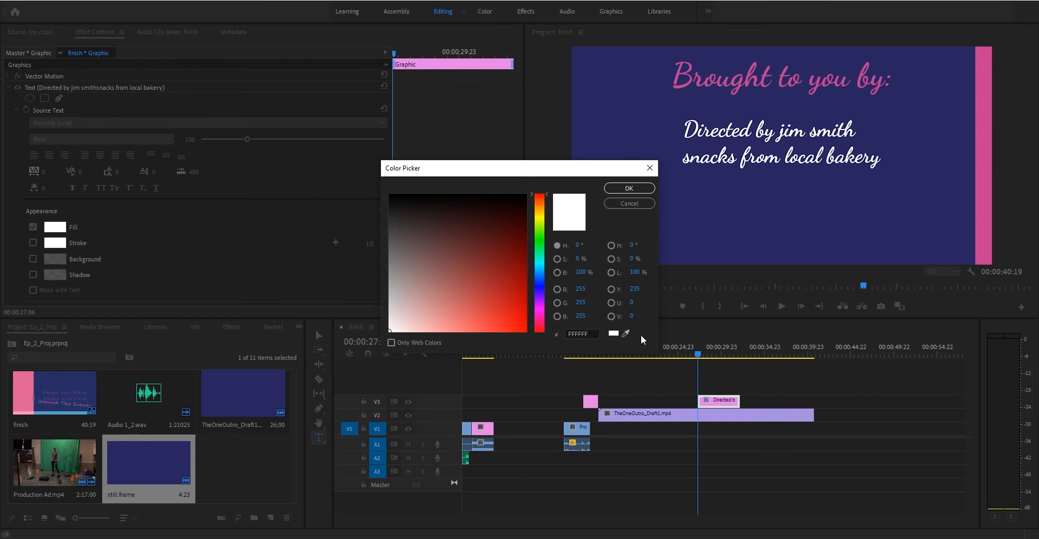
Fill the credit text with the heading's pink and centre-align its two lines.
left_click(627, 334)
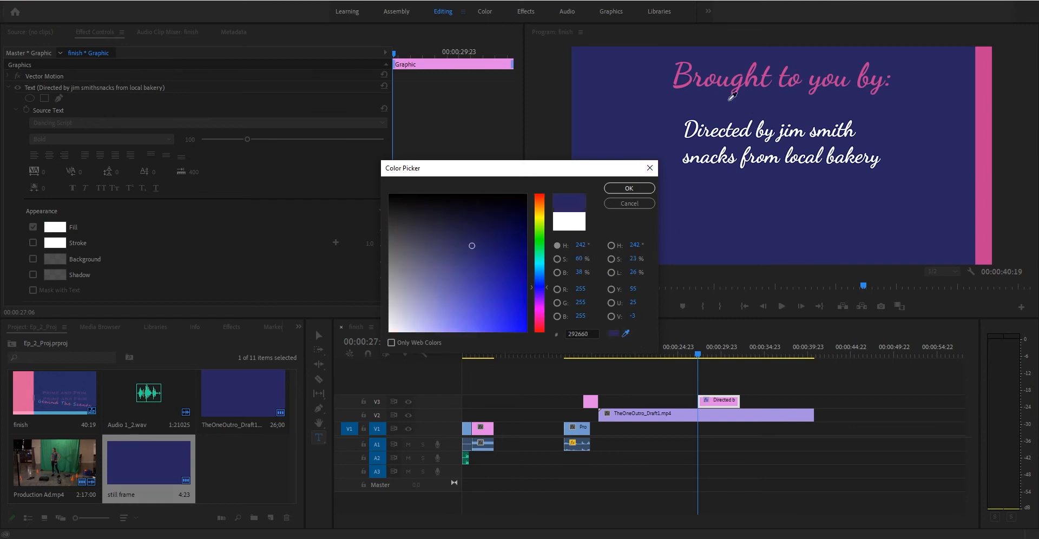
left_click(680, 86)
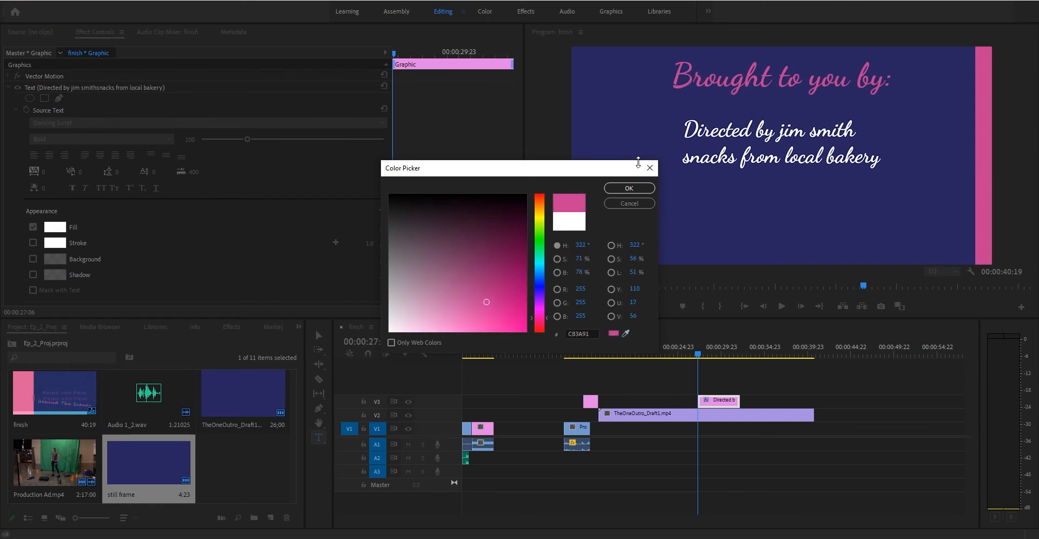
left_click(628, 188)
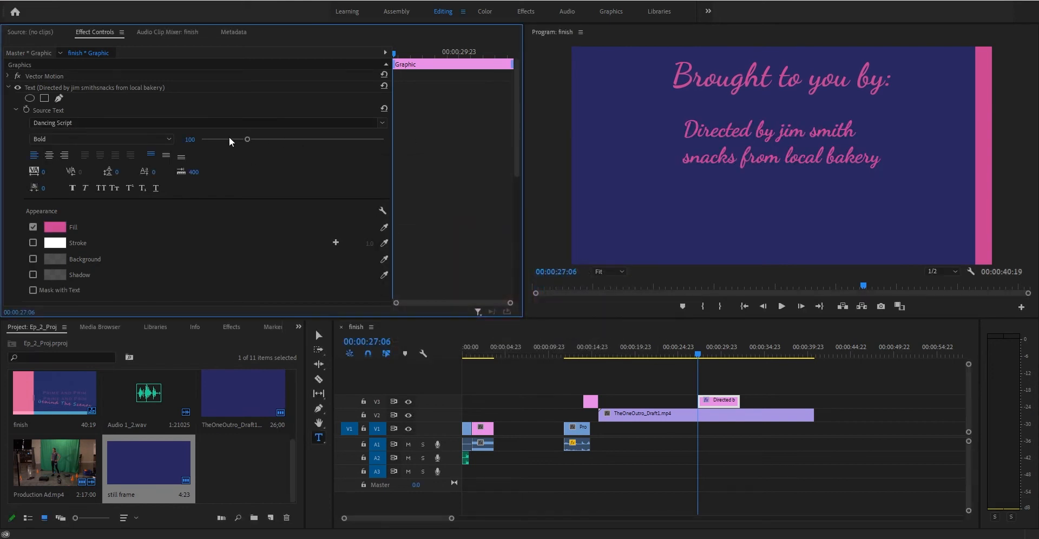
left_click(48, 155)
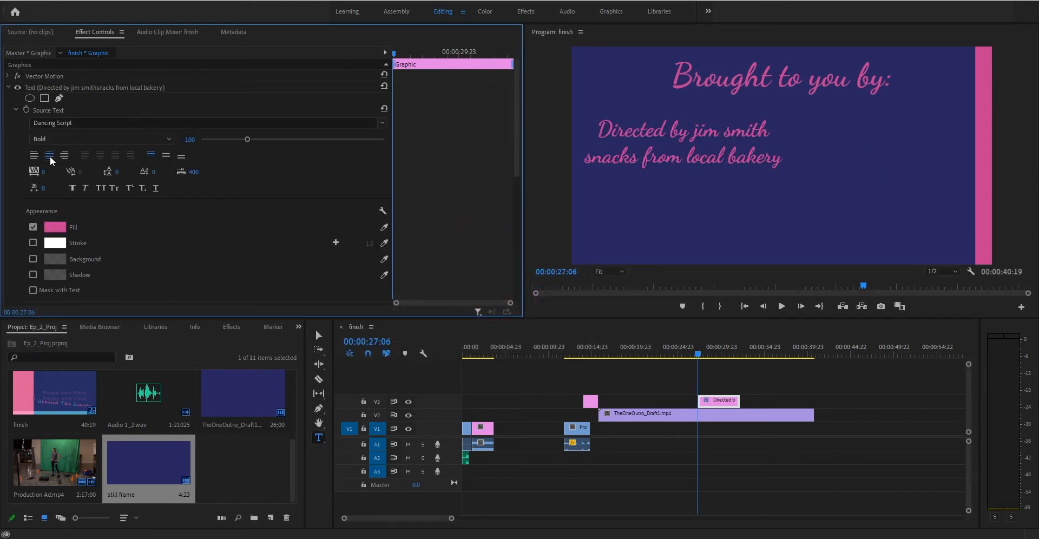
Position the credit at X 962.8 under the heading and start its clip at the playhead.
left_click_drag(783, 159, 565, 128)
left_click(638, 157)
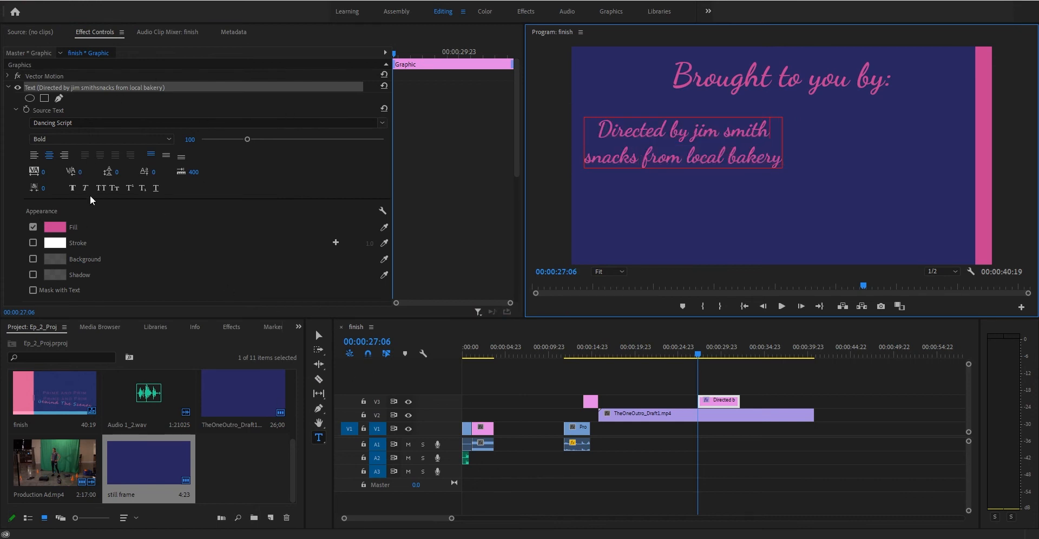
scroll(277, 214, "down", 5)
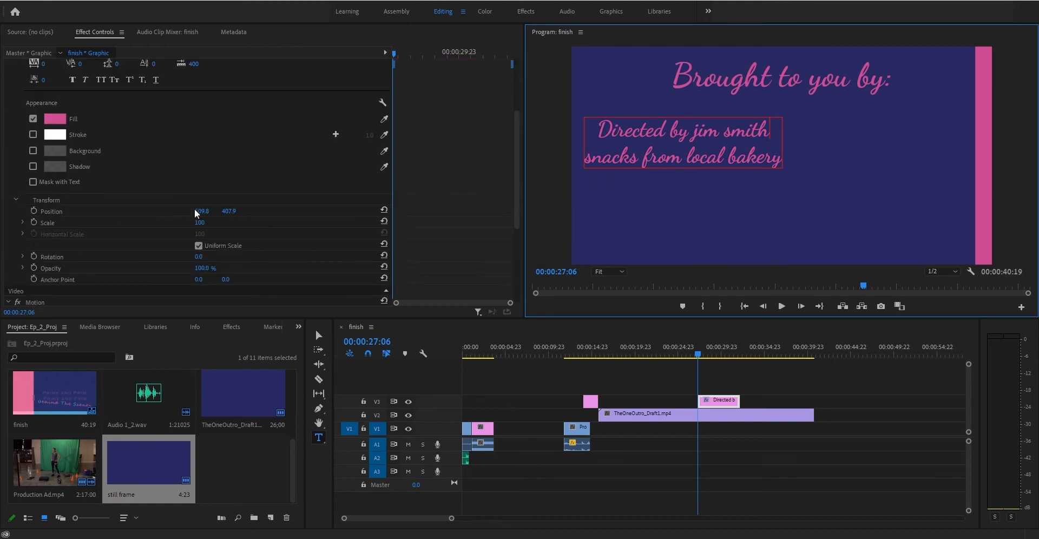
left_click_drag(207, 211, 401, 197)
scroll(75, 189, "up", 5)
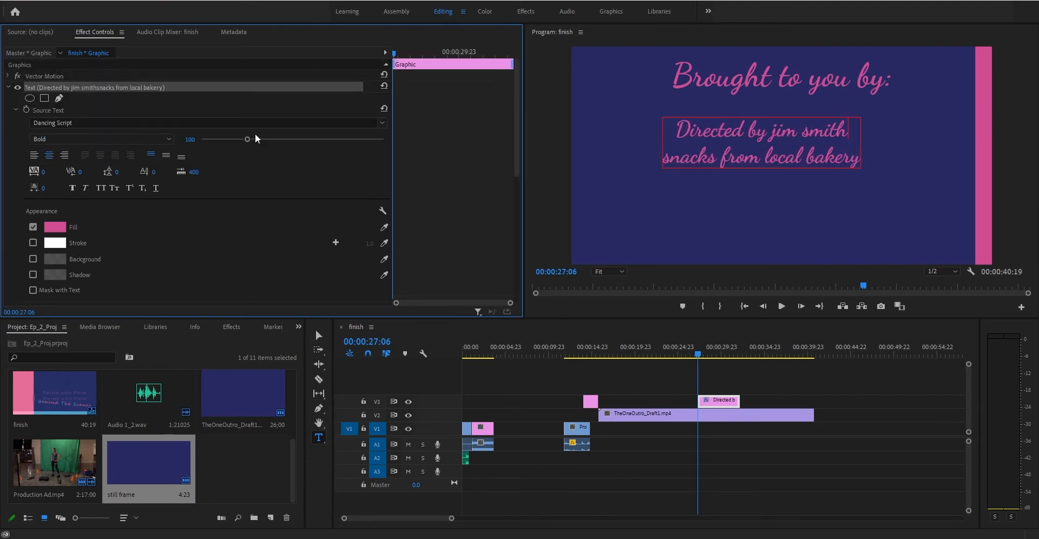
scroll(255, 133, "down", 4)
left_click_drag(200, 232, 251, 232)
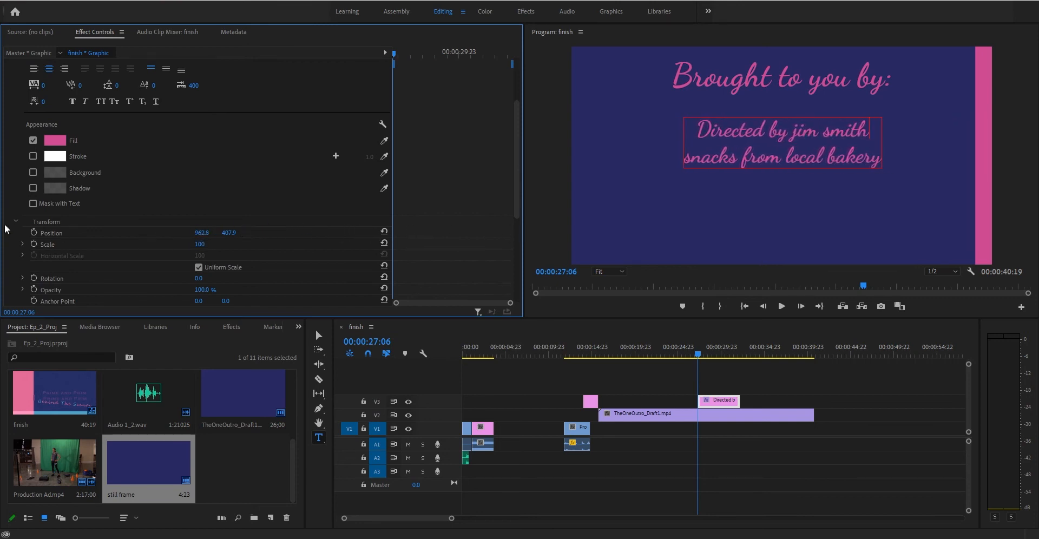
scroll(24, 215, "up", 5)
left_click(18, 110)
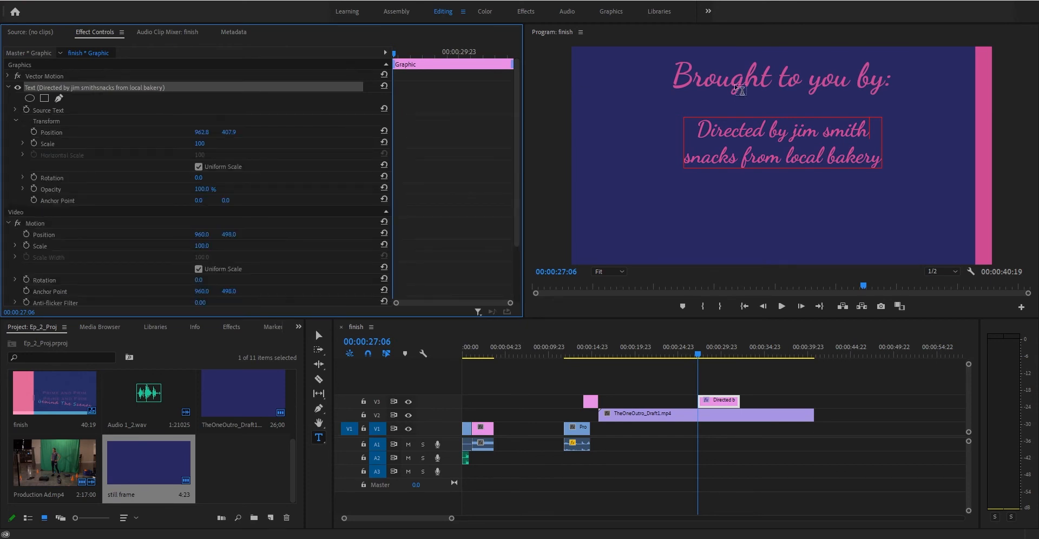
mouse_move(692, 350)
left_mouse_down()
mouse_move(661, 353)
mouse_move(692, 349)
left_mouse_up()
left_click_drag(720, 399, 713, 399)
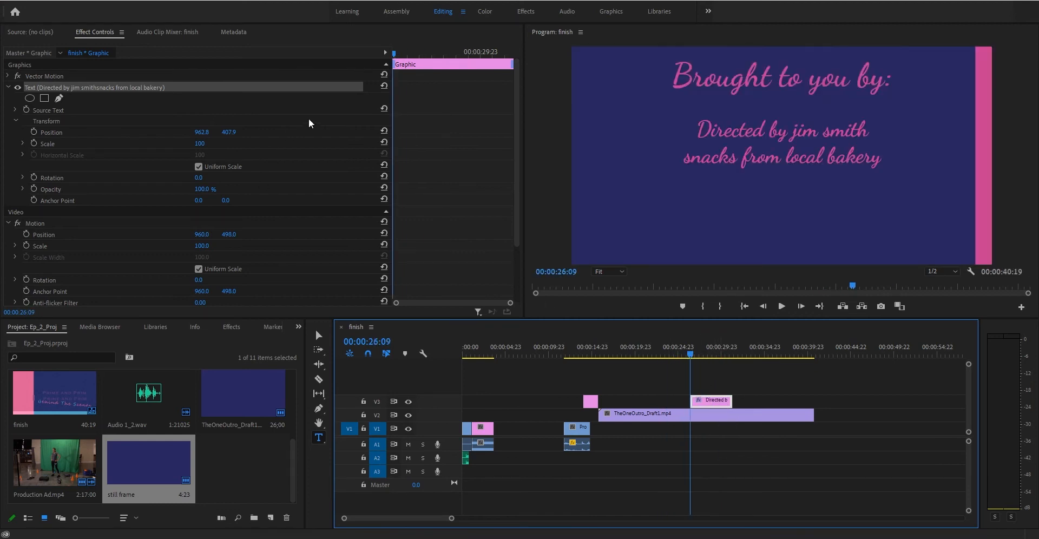
Keyframe the credit Position to slide in from off-screen right (X 2293.8) to 962.8.
left_click(34, 131)
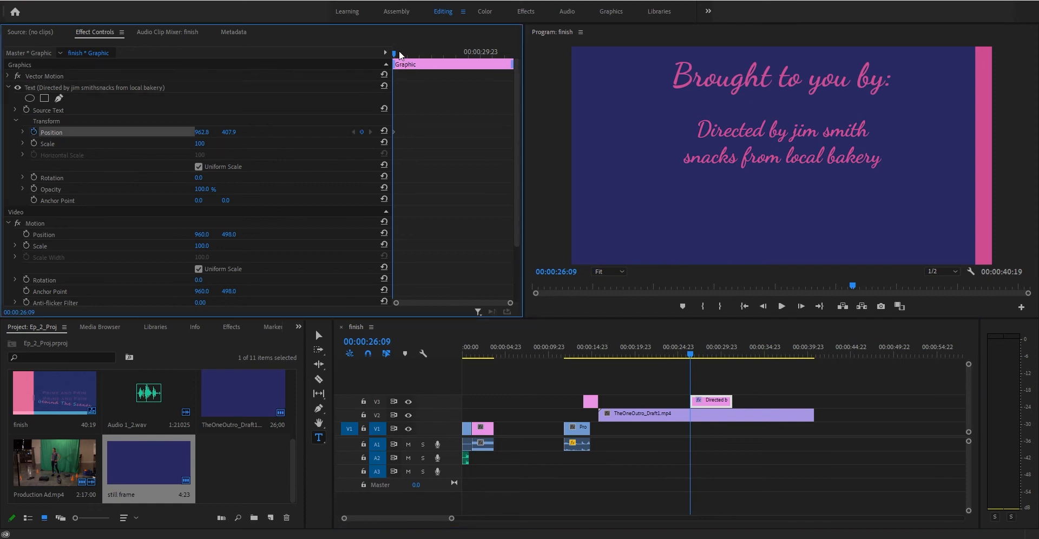
left_click_drag(399, 53, 411, 53)
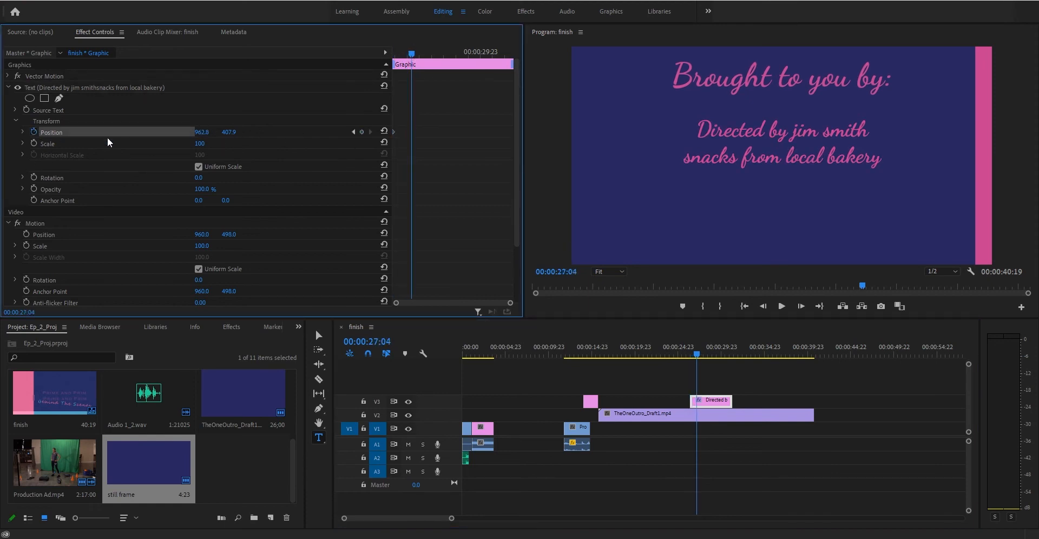
left_click_drag(414, 51, 379, 56)
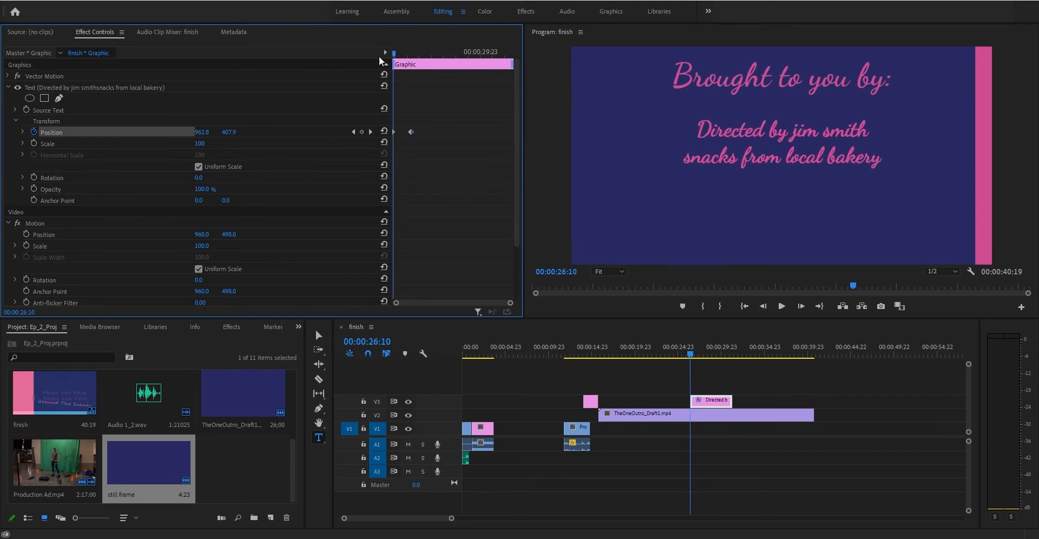
left_click_drag(199, 131, 919, 157)
key("space")
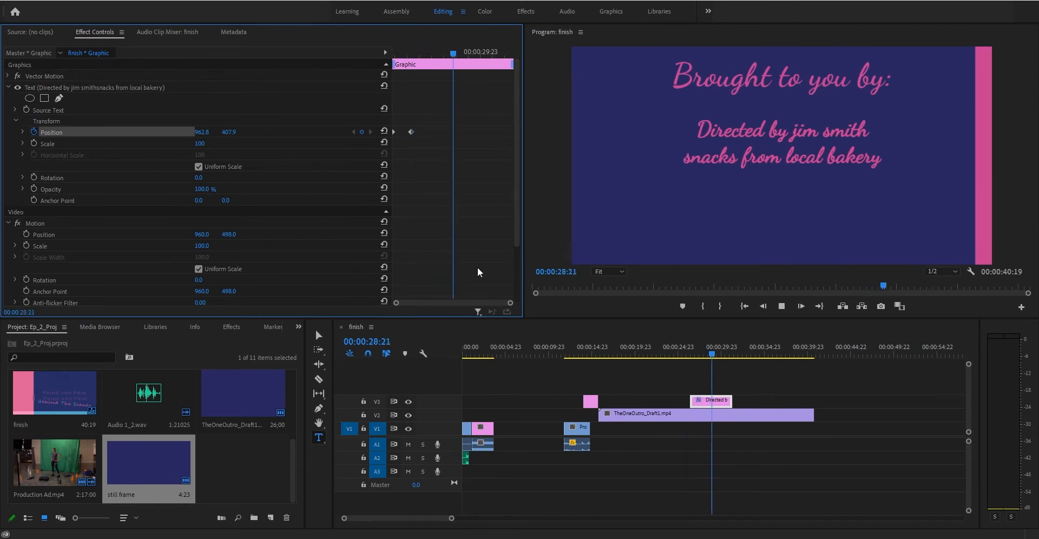
key("space")
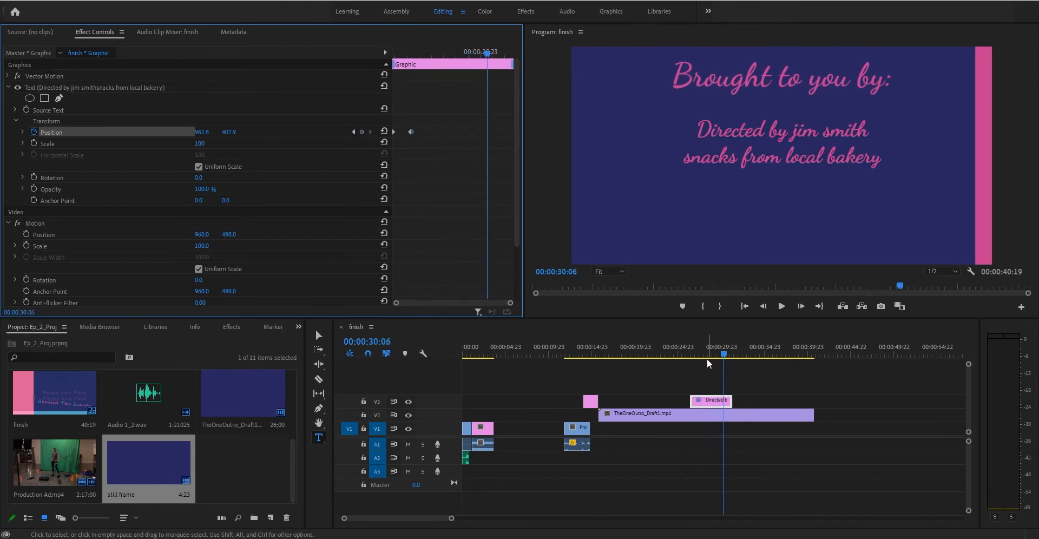
Move the landing keyframe earlier so the credits settle sooner, and replay the animation.
left_click_drag(702, 349, 694, 352)
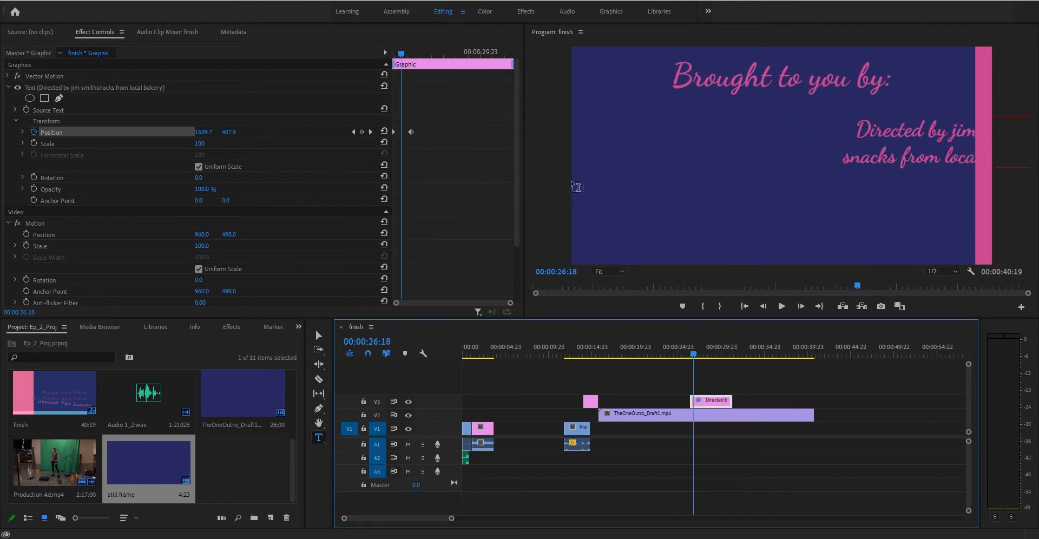
left_click_drag(412, 132, 404, 133)
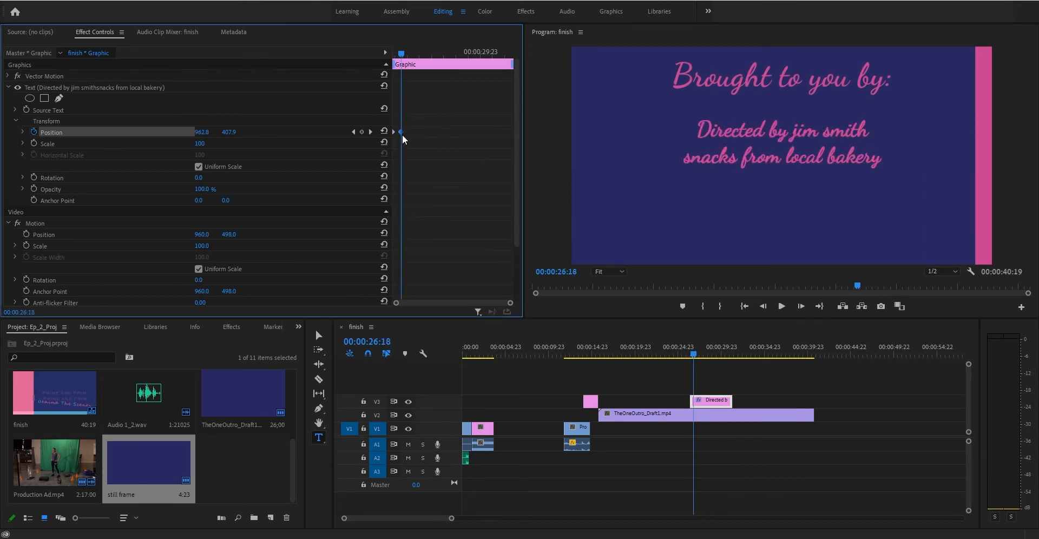
left_click_drag(698, 352, 661, 348)
key("space")
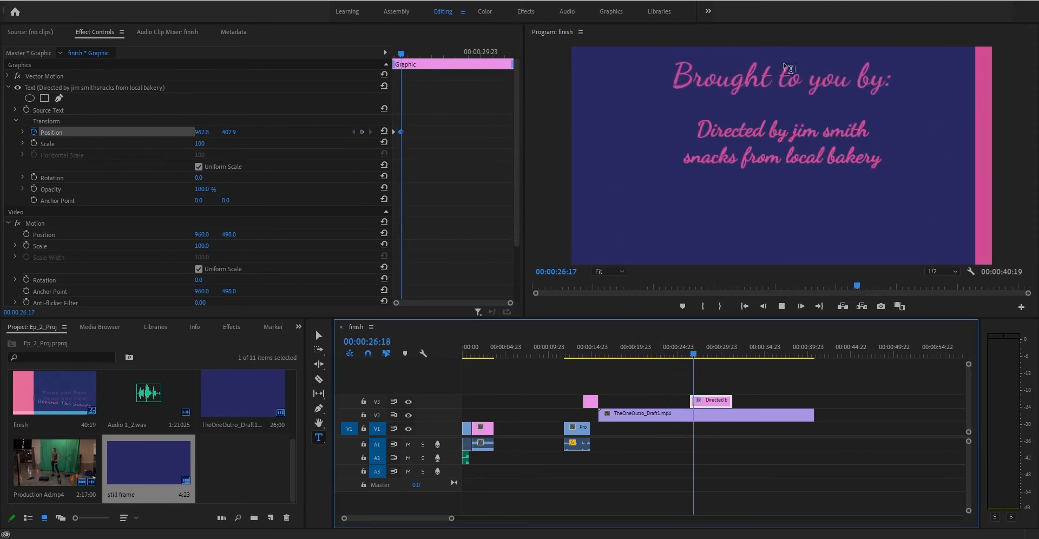
key("space")
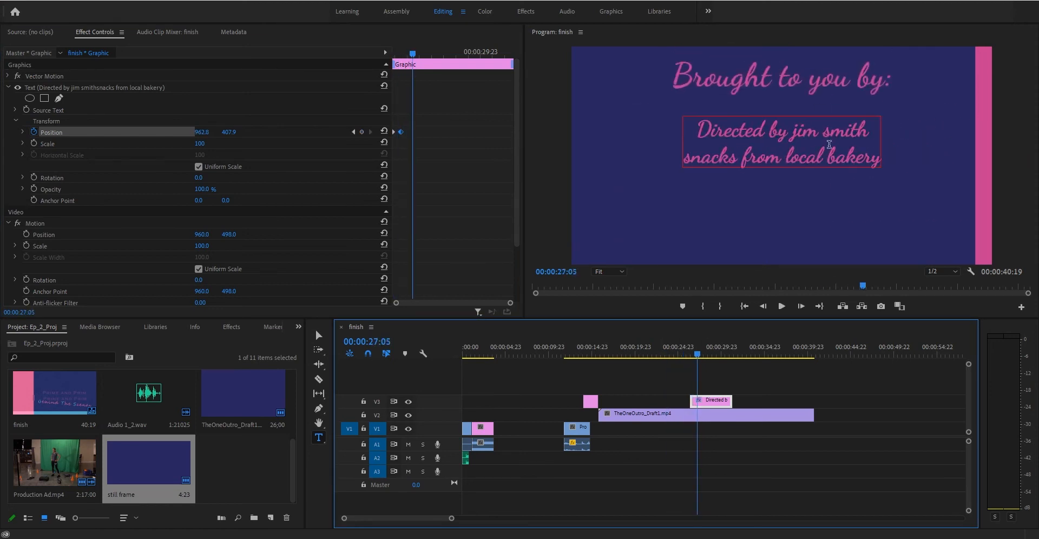
Extend the V3 credit text clip's end by 5:18.
double_click(814, 145)
left_click(865, 127)
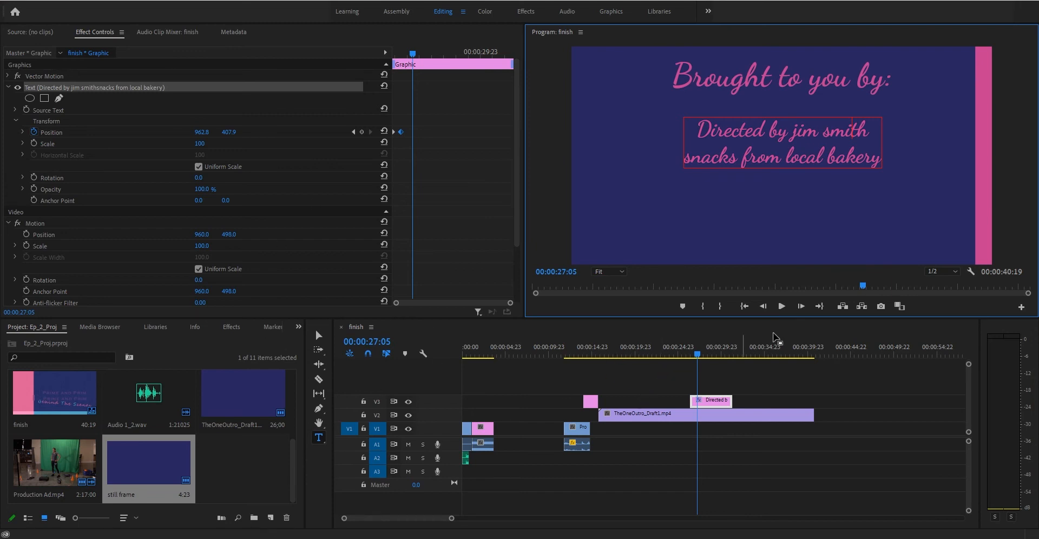
left_click_drag(700, 350, 706, 329)
left_click_drag(731, 401, 781, 400)
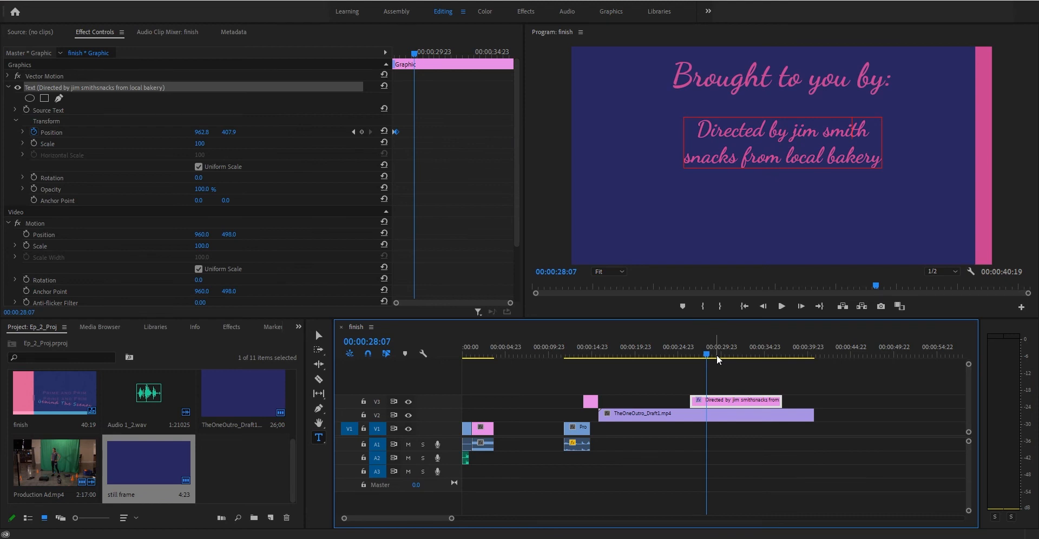
Split the TheOneOutro_Draft1.mp4 clip on V2 at 00:00:29:03 with the Razor tool.
mouse_move(716, 357)
left_mouse_down()
mouse_move(659, 357)
mouse_move(748, 351)
mouse_move(695, 351)
mouse_move(715, 347)
left_mouse_up()
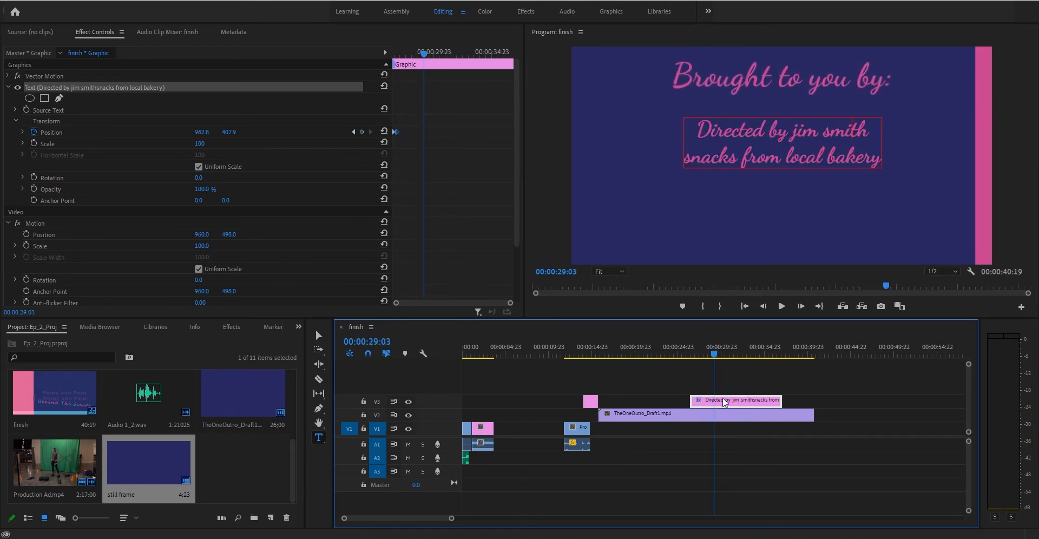
left_click(328, 379)
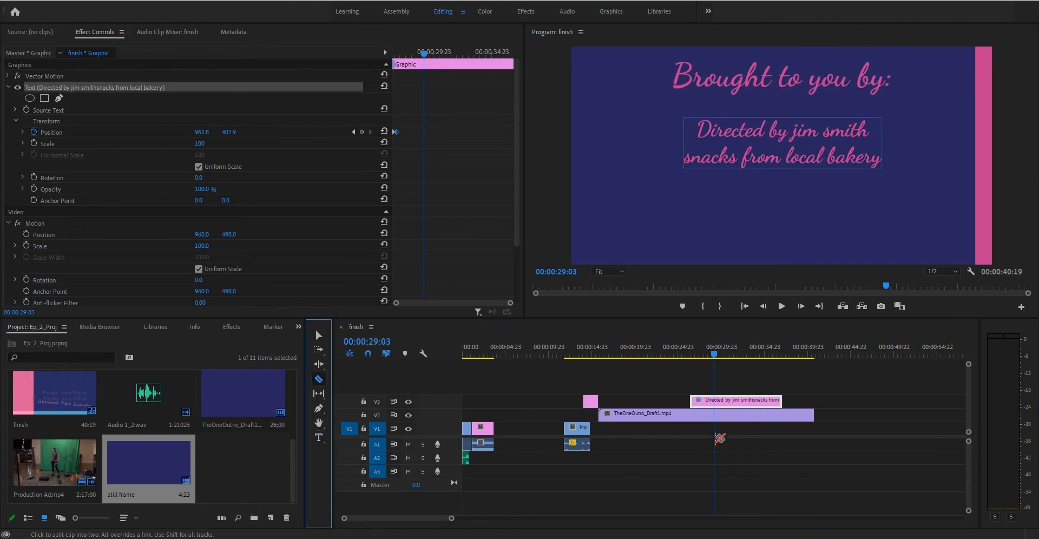
left_click(714, 415)
left_click(318, 335)
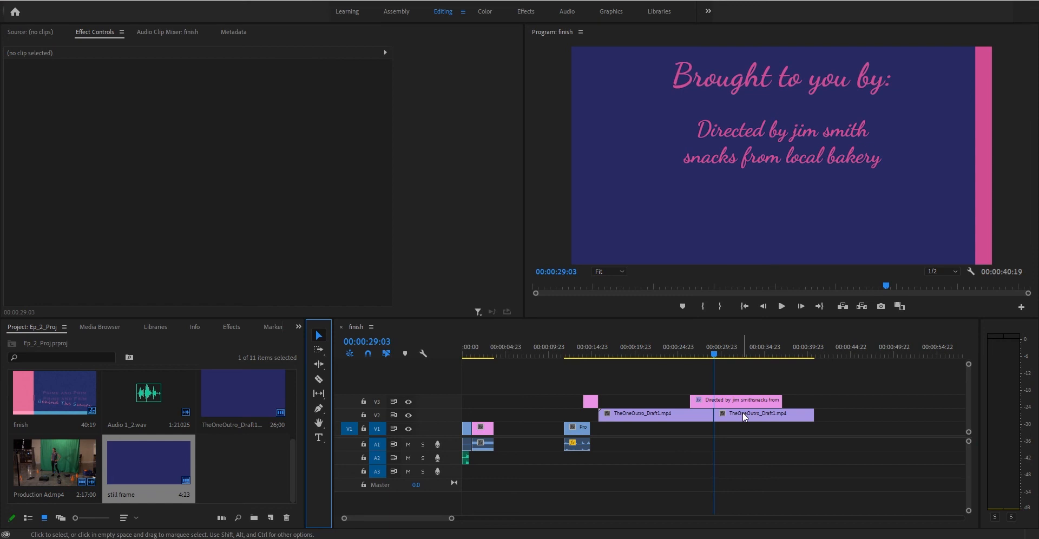
left_click(786, 369)
Drag the second TheOneOutro_Draft1.mp4 piece on V2 later to about 37:06 and review the gap.
left_click_drag(801, 354, 815, 349)
left_click(800, 351)
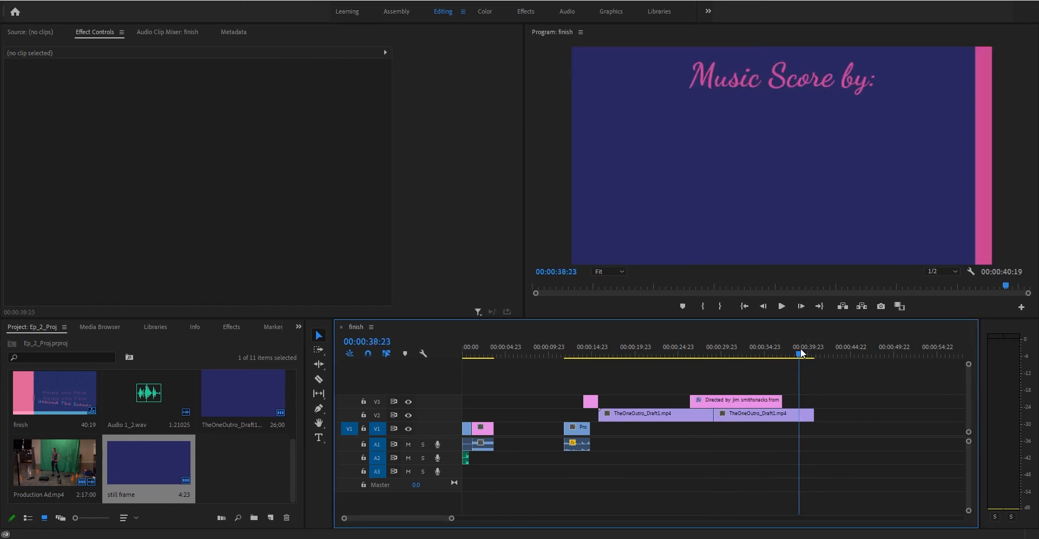
left_click_drag(797, 349, 805, 350)
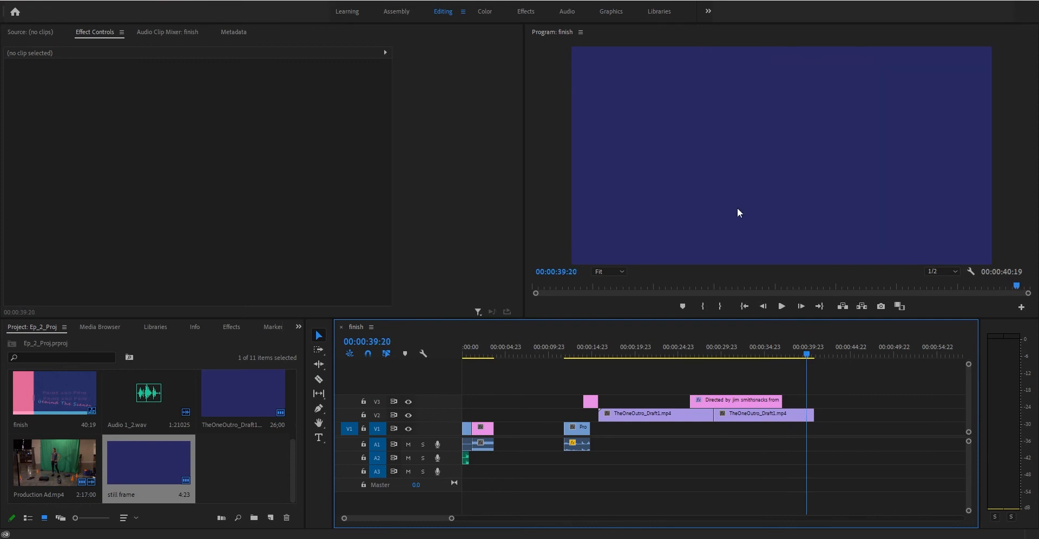
left_click_drag(573, 351, 717, 348)
left_click(751, 417)
left_click_drag(751, 416, 818, 413)
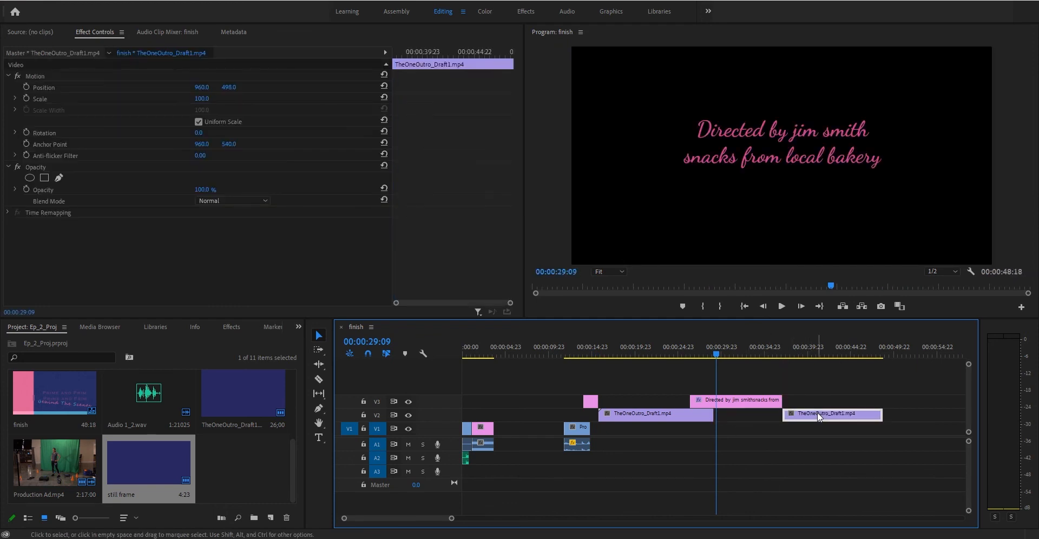
left_click_drag(772, 349, 710, 349)
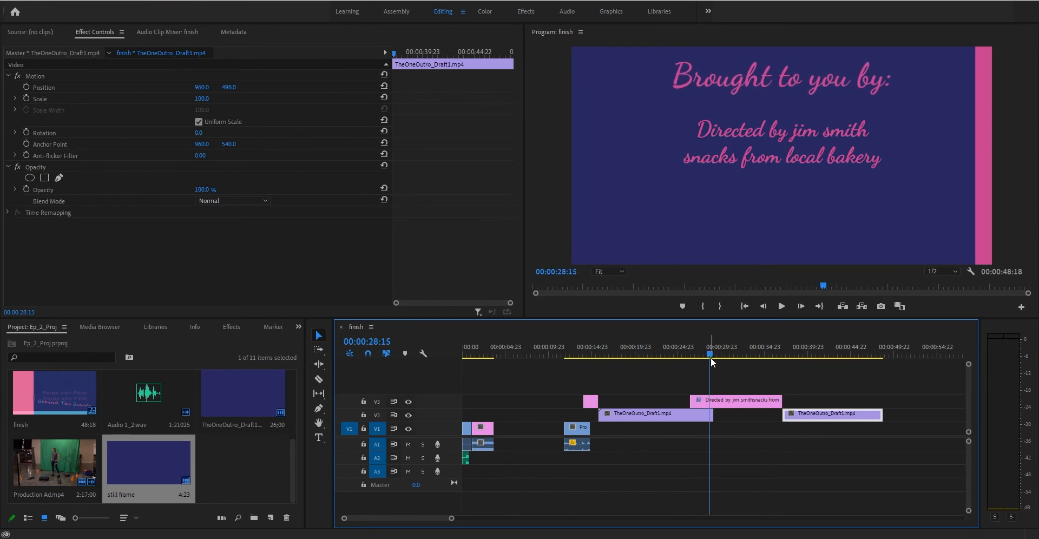
mouse_move(709, 350)
left_mouse_down()
mouse_move(688, 350)
mouse_move(806, 351)
mouse_move(695, 351)
left_mouse_up()
left_click(782, 349)
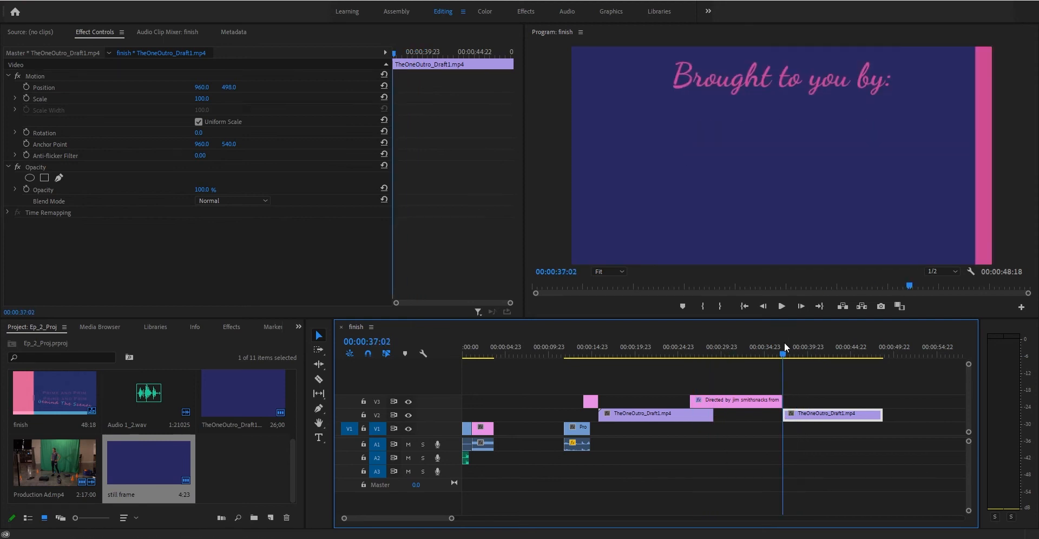
left_click_drag(785, 346, 789, 347)
left_click_drag(803, 341, 786, 339)
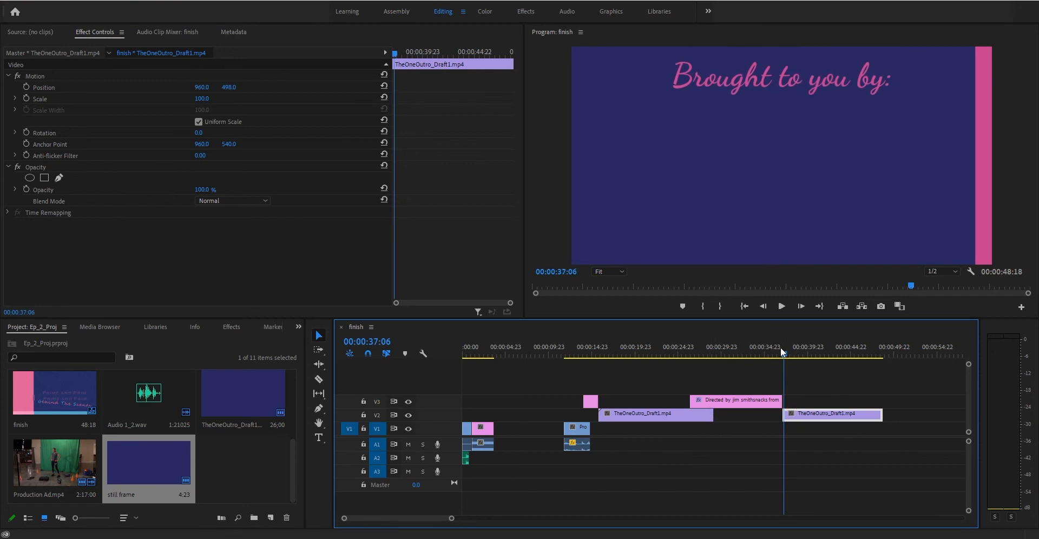
left_click_drag(779, 346, 709, 358)
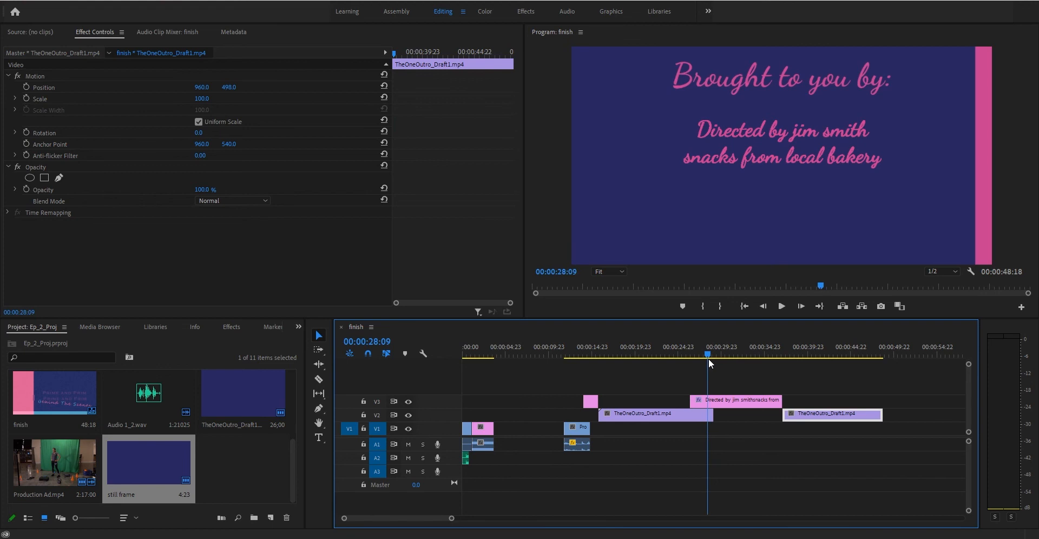
key("c")
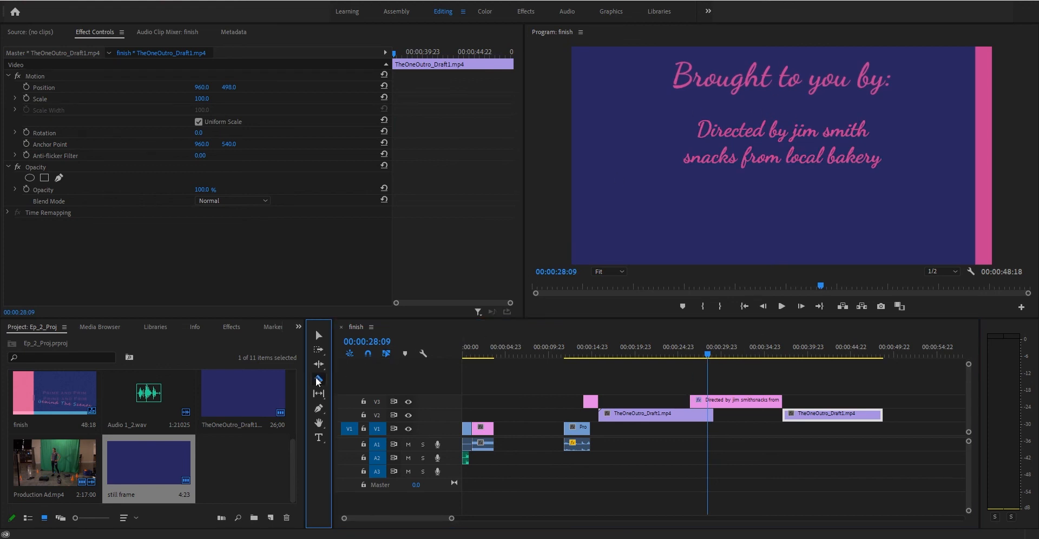
left_click(318, 336)
left_click(710, 417)
right_click(710, 421)
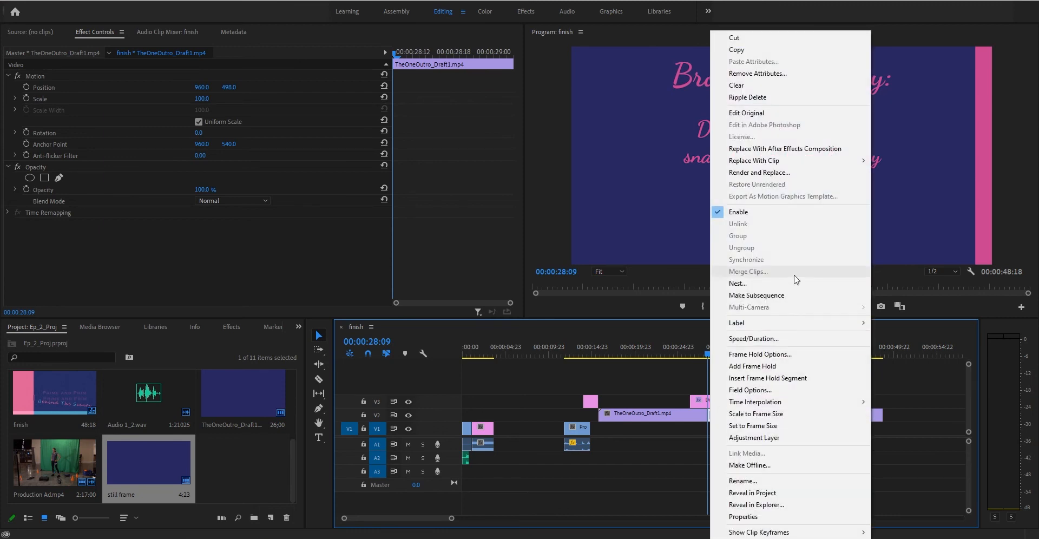
left_click(764, 366)
left_click_drag(711, 415, 781, 415)
left_click_drag(710, 350, 688, 345)
key("space")
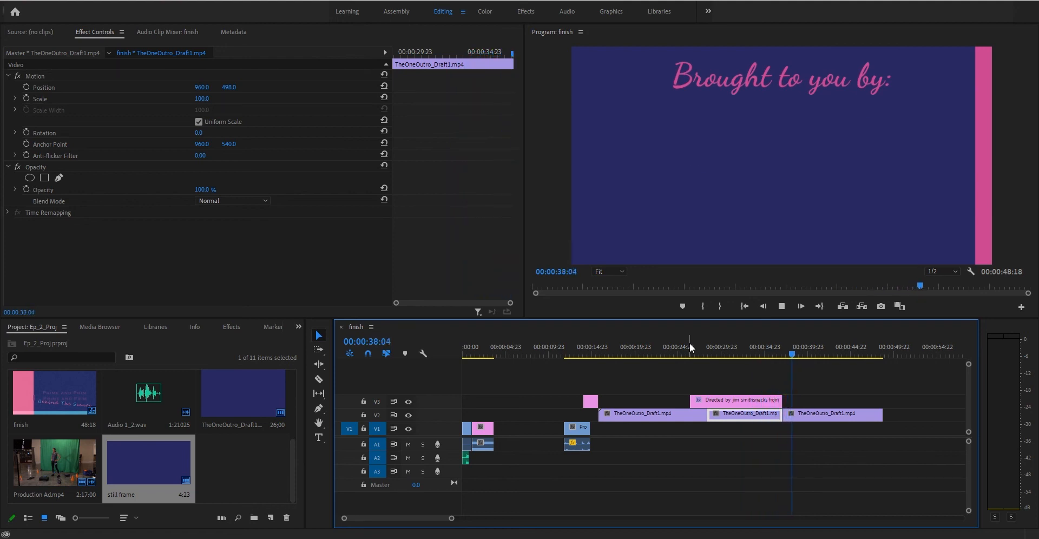
Turn on Opacity keyframing for the middle frame-hold piece on V2, leaving it at 100%.
key("space")
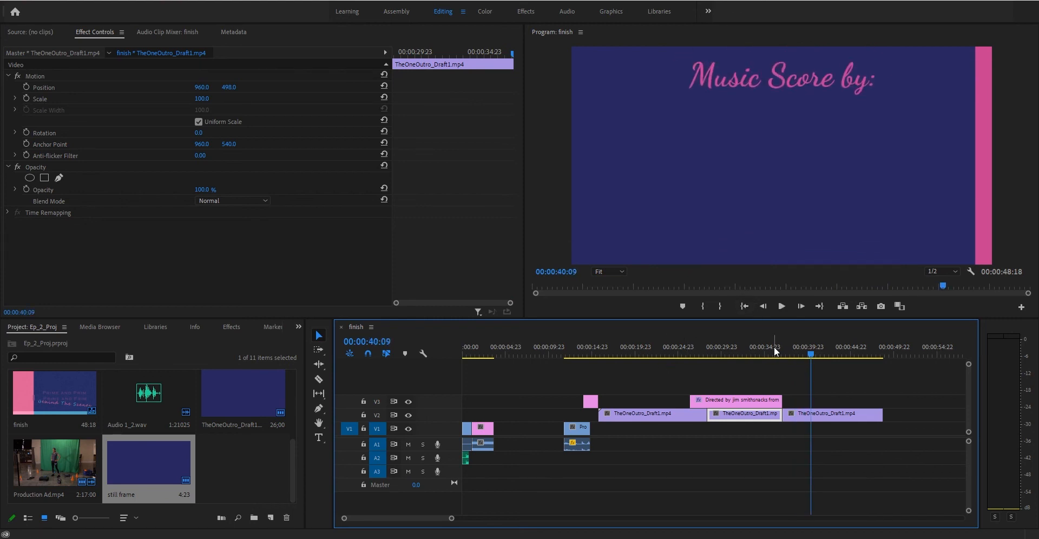
left_click_drag(810, 354, 871, 351)
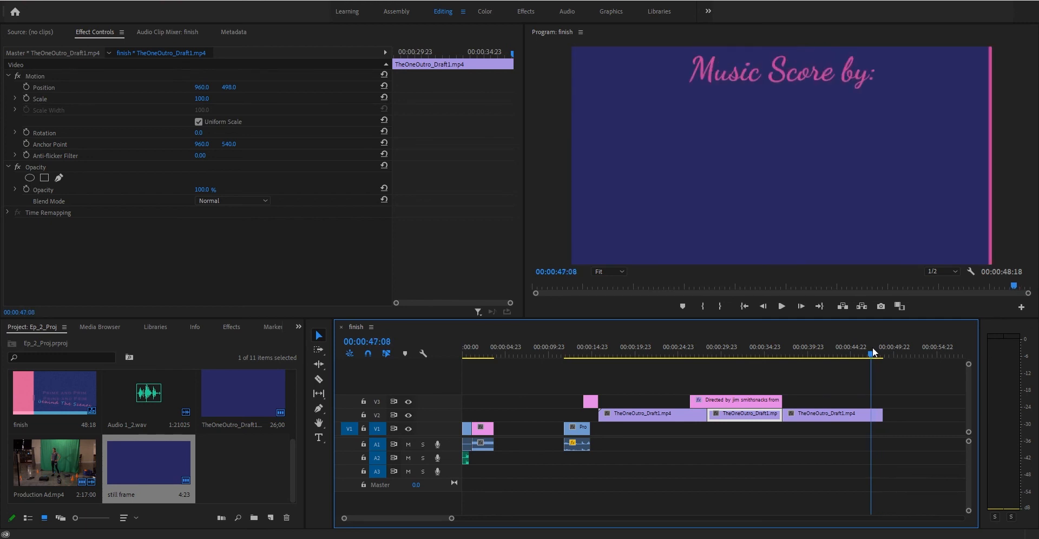
left_click(26, 188)
mouse_move(499, 53)
left_mouse_down()
mouse_move(392, 52)
mouse_move(512, 52)
left_mouse_up()
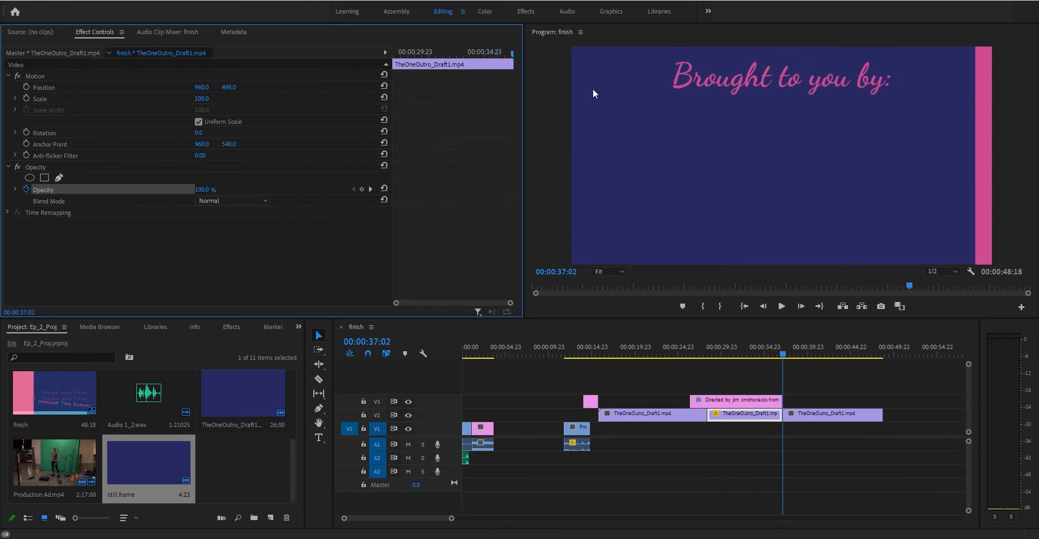
Delete the Opacity keyframes from the middle TheOneOutro_Draft1.mp4 piece on V2.
left_click_drag(870, 351, 870, 352)
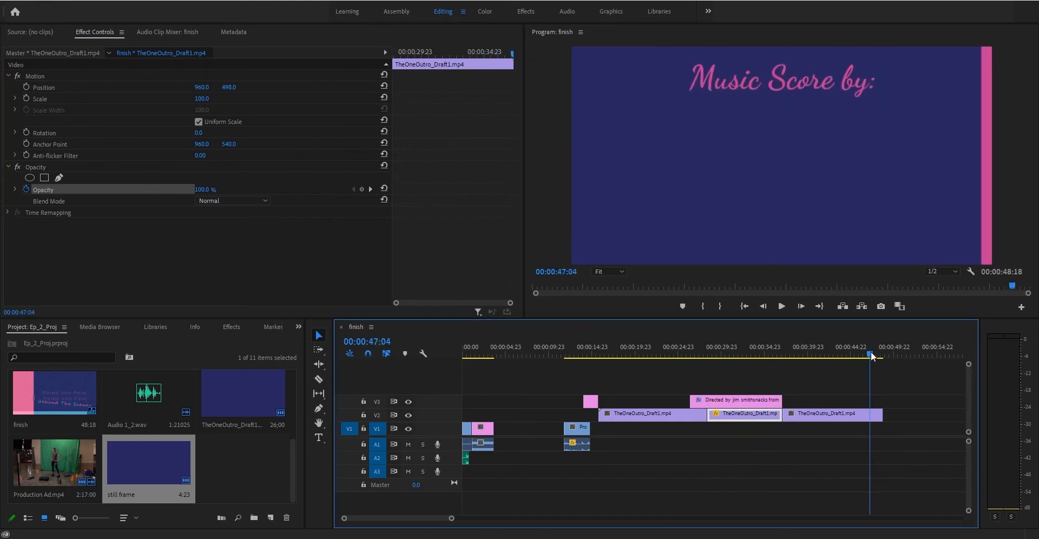
left_click(27, 189)
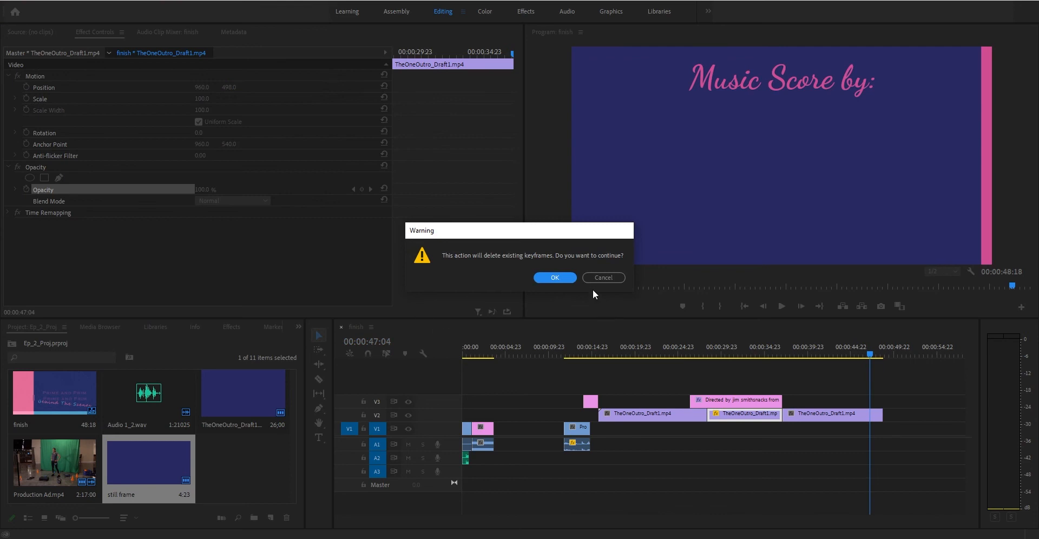
left_click(555, 276)
left_click_drag(873, 352, 873, 350)
left_click(26, 189)
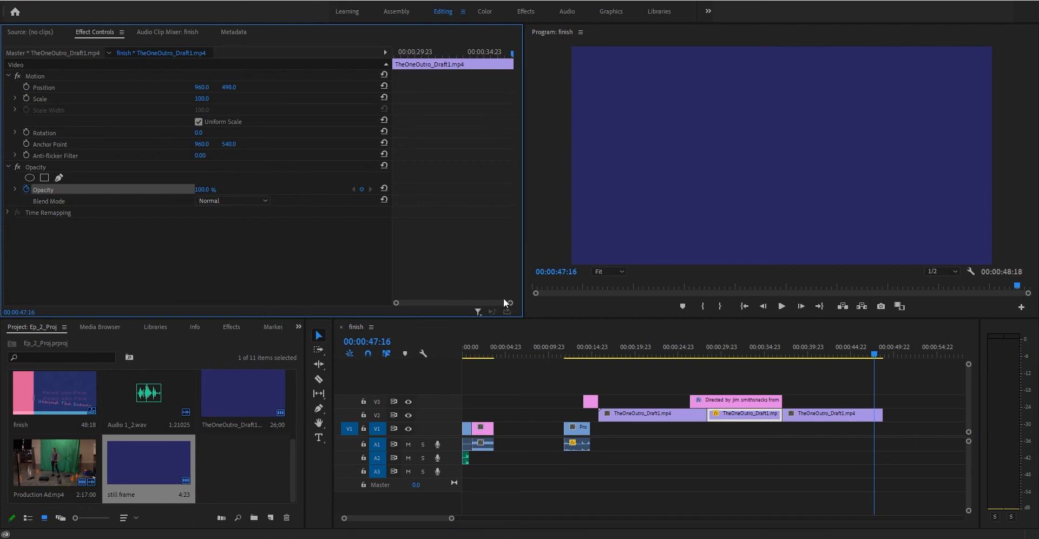
left_click_drag(393, 304, 482, 303)
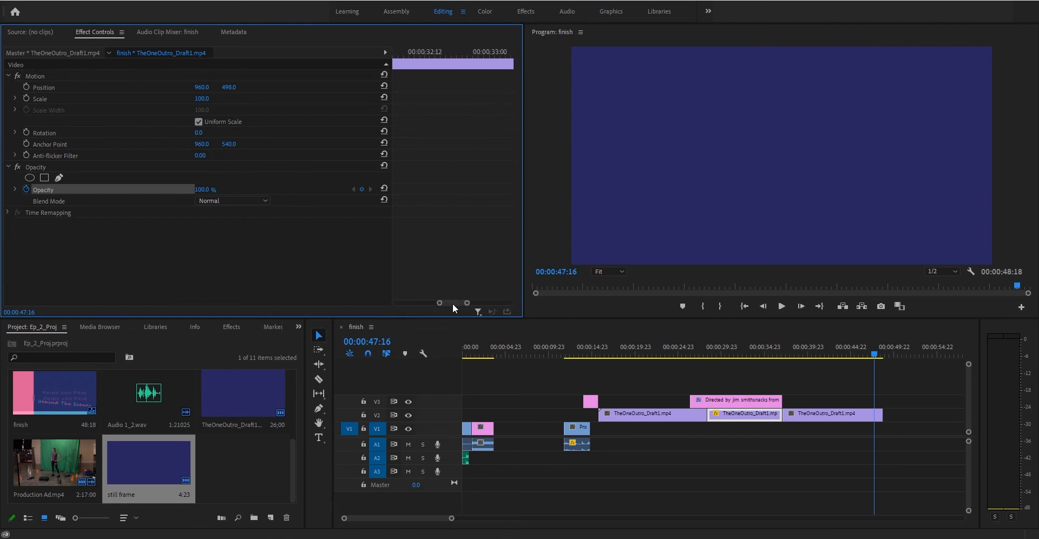
key("Up")
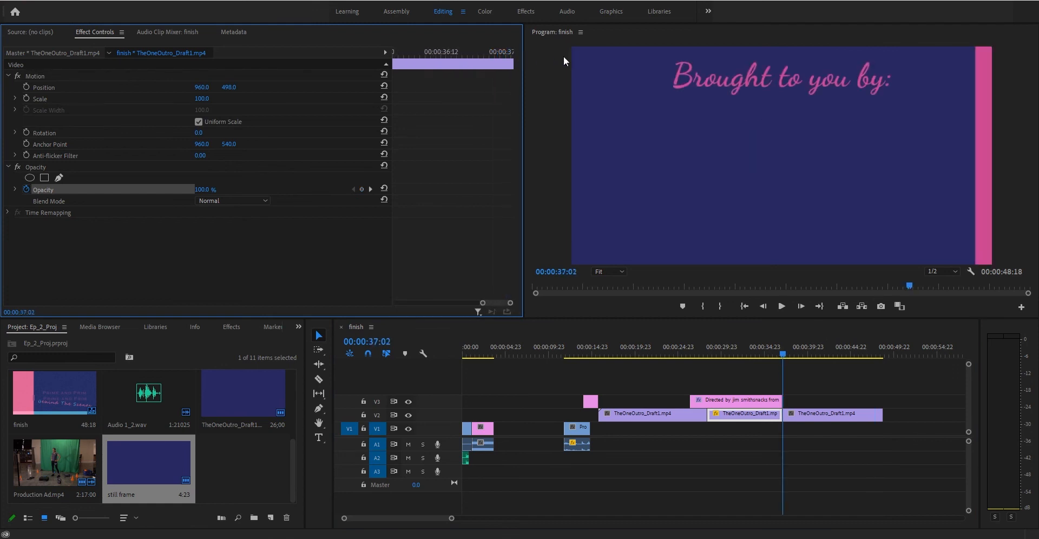
Set a 100% Opacity keyframe on the last V2 clip at 47:23.
left_click(816, 413)
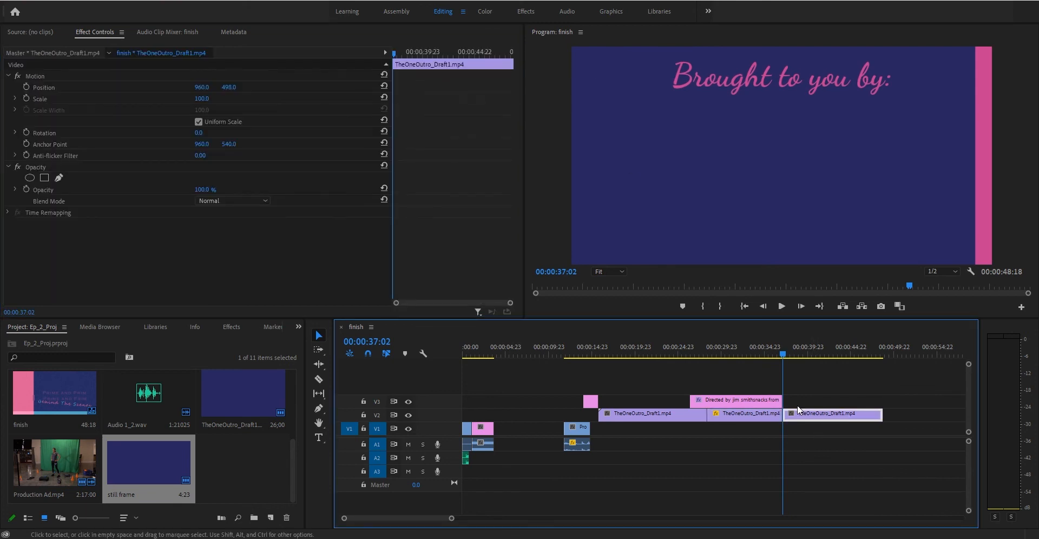
left_click_drag(862, 359, 877, 352)
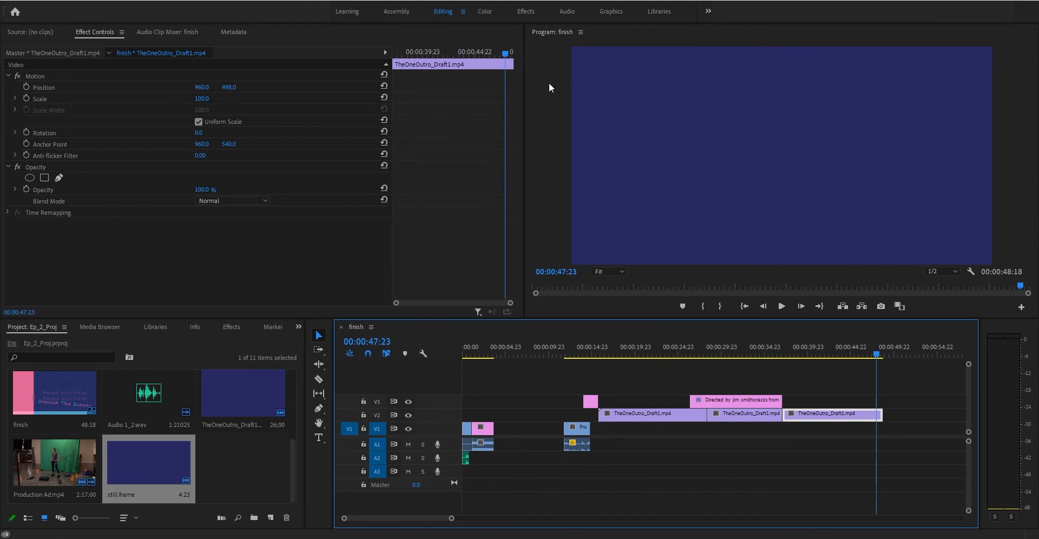
left_click(25, 189)
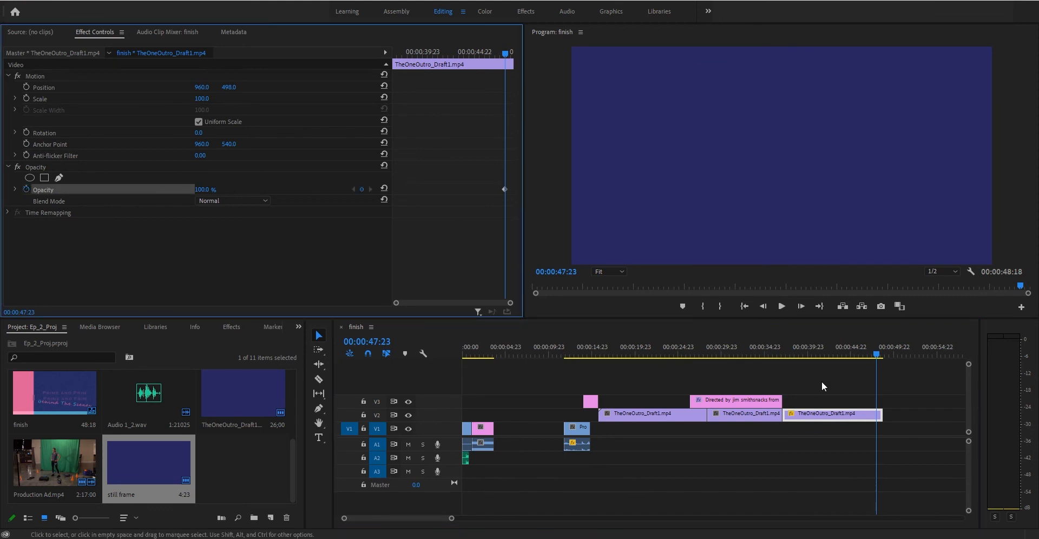
left_click(754, 414)
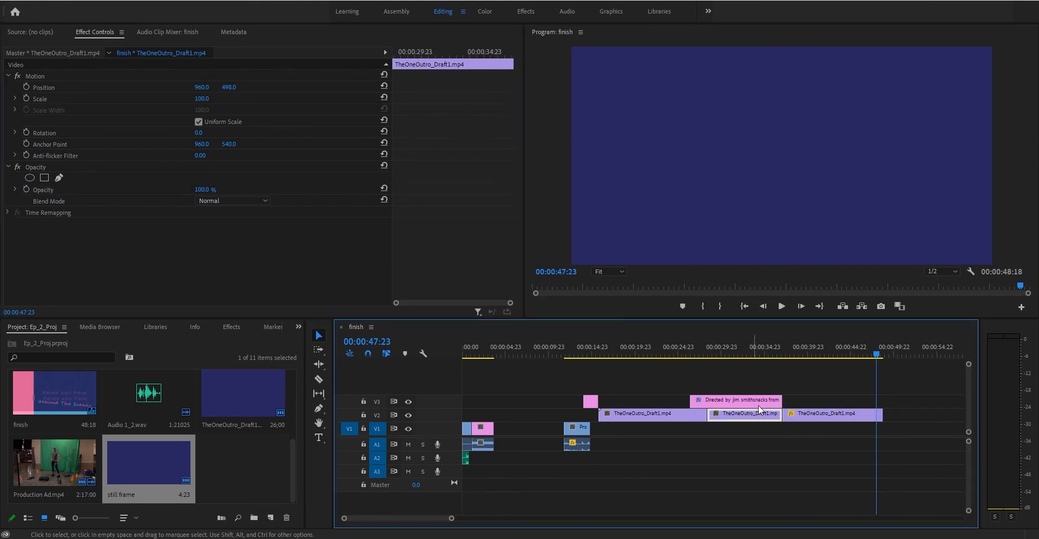
left_click(768, 341)
left_click(830, 413)
left_click_drag(822, 349, 878, 342)
left_click_drag(508, 55, 541, 59)
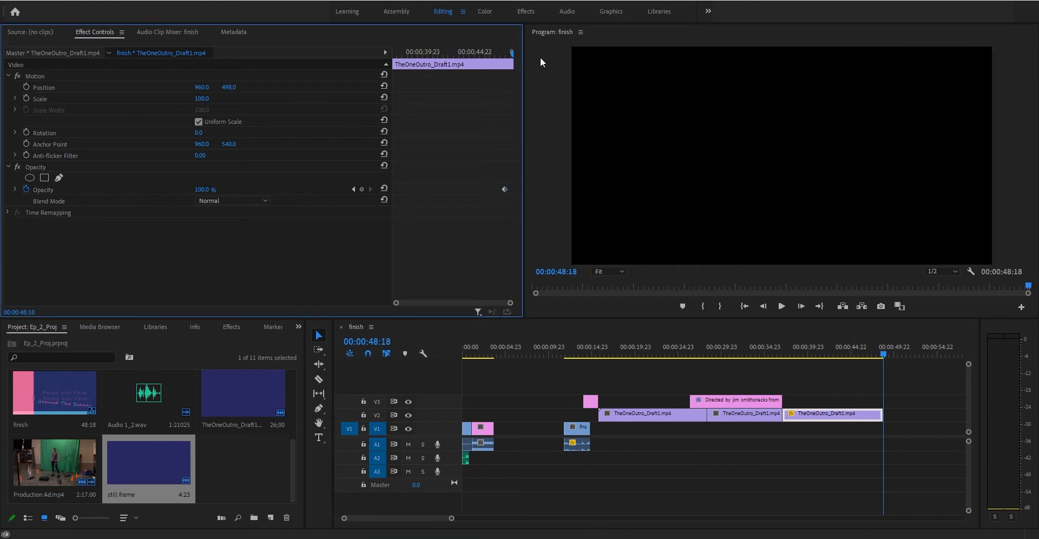
Keyframe 0% Opacity at the last clip's end, 48:18, and preview the fade to black.
left_click(361, 189)
left_click(199, 190)
type("0")
key("Return")
left_click_drag(505, 56, 497, 56)
key("space")
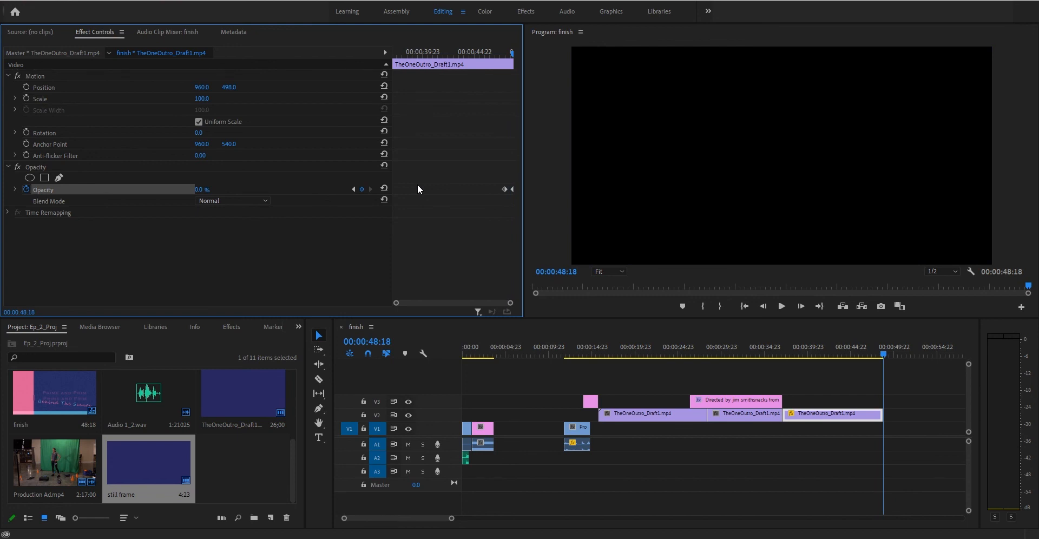
left_click_drag(590, 354, 836, 338)
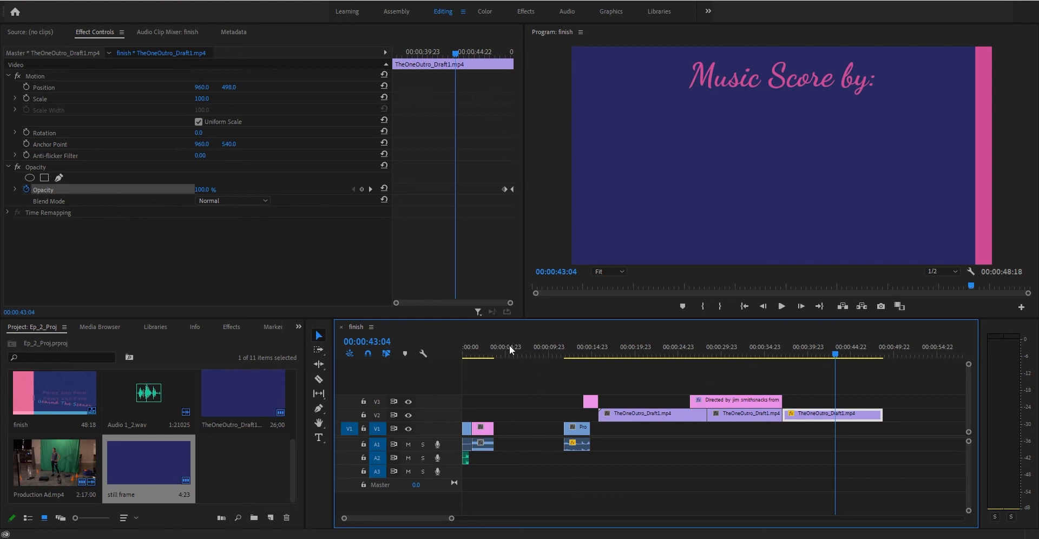
left_click(485, 342)
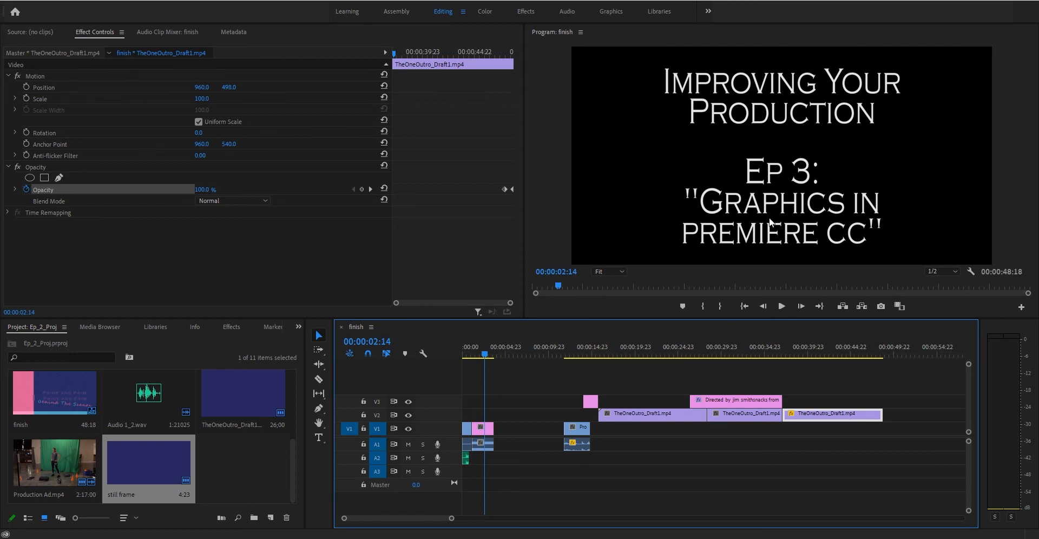
left_click_drag(716, 347, 605, 344)
key("space")
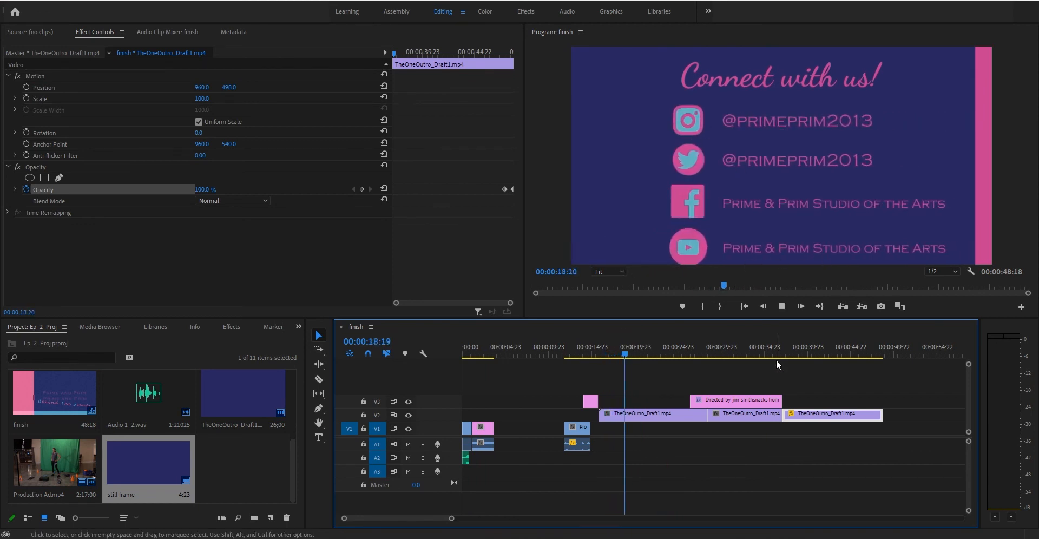
key("space")
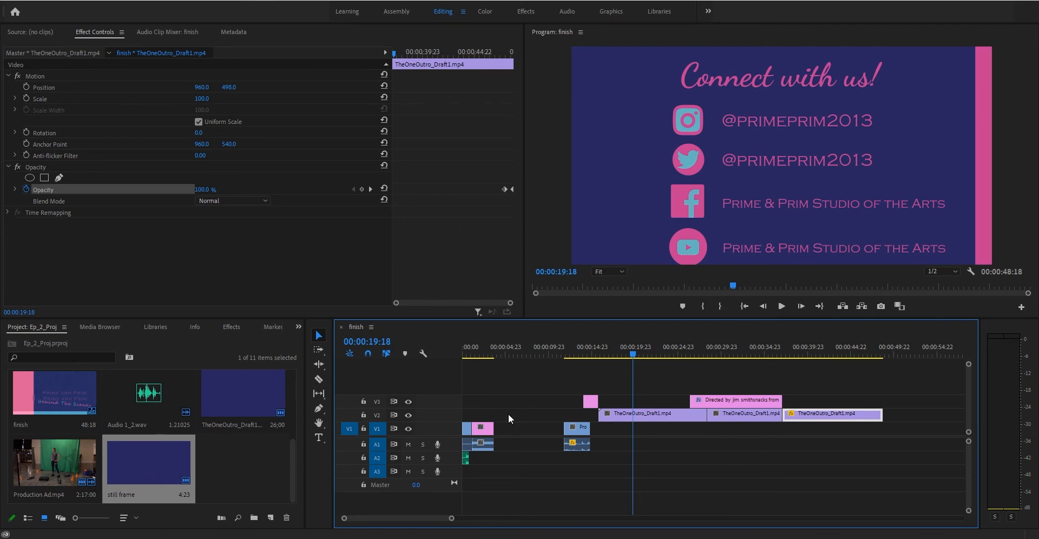
mouse_move(778, 347)
left_mouse_down()
mouse_move(793, 347)
mouse_move(773, 346)
left_mouse_up()
left_click_drag(705, 351, 689, 352)
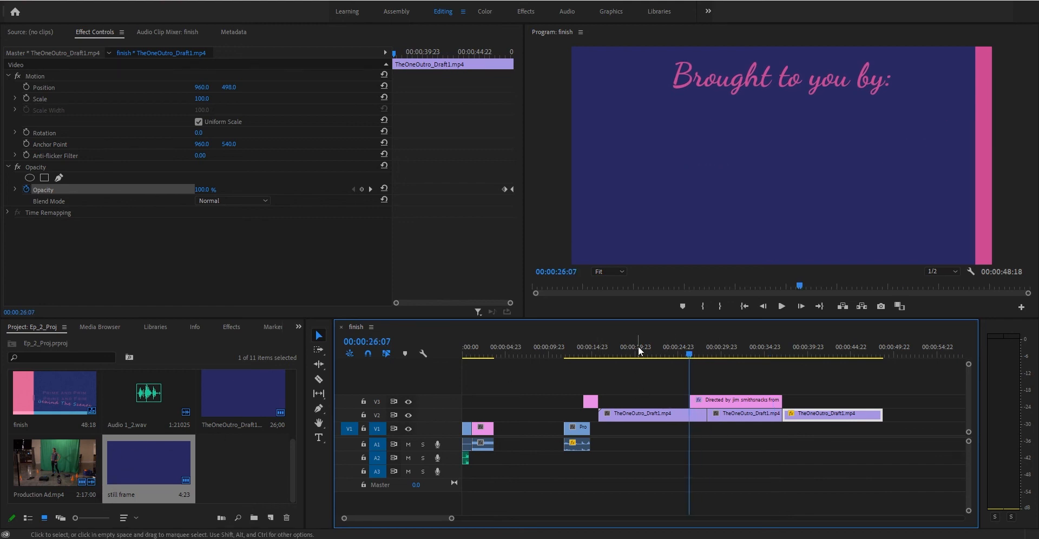
left_click_drag(692, 353, 627, 349)
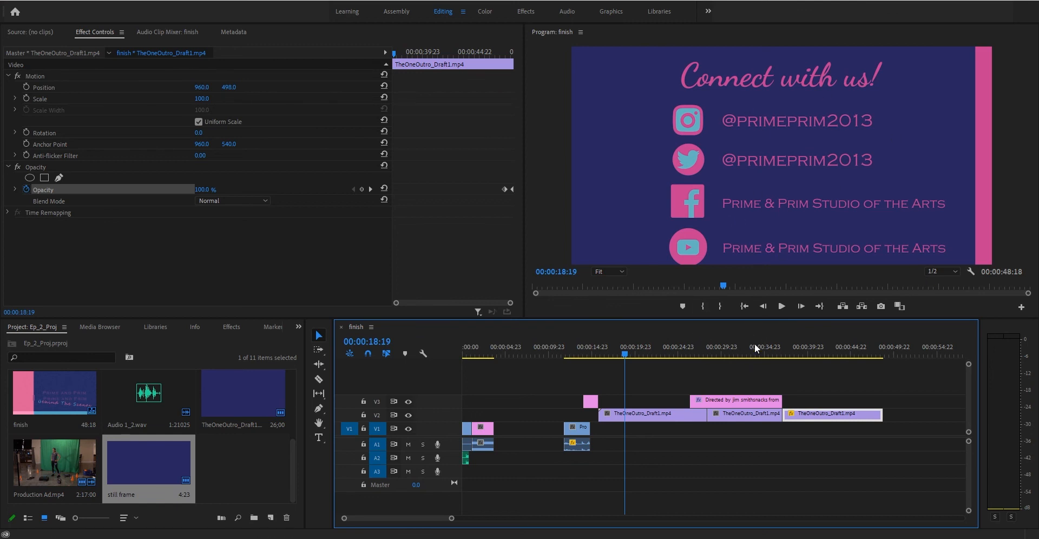
left_click_drag(591, 349, 594, 349)
left_click(728, 353)
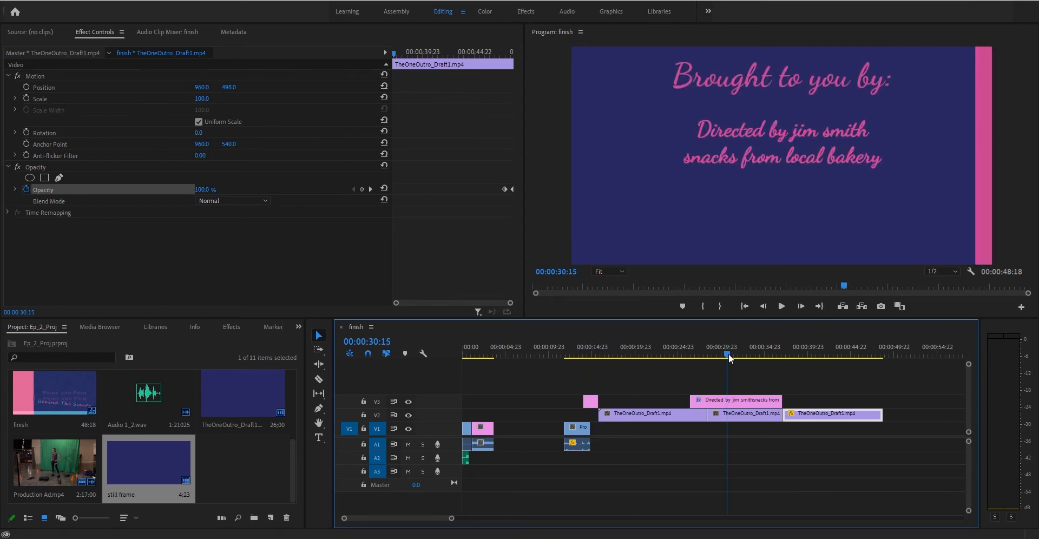
left_click(751, 413)
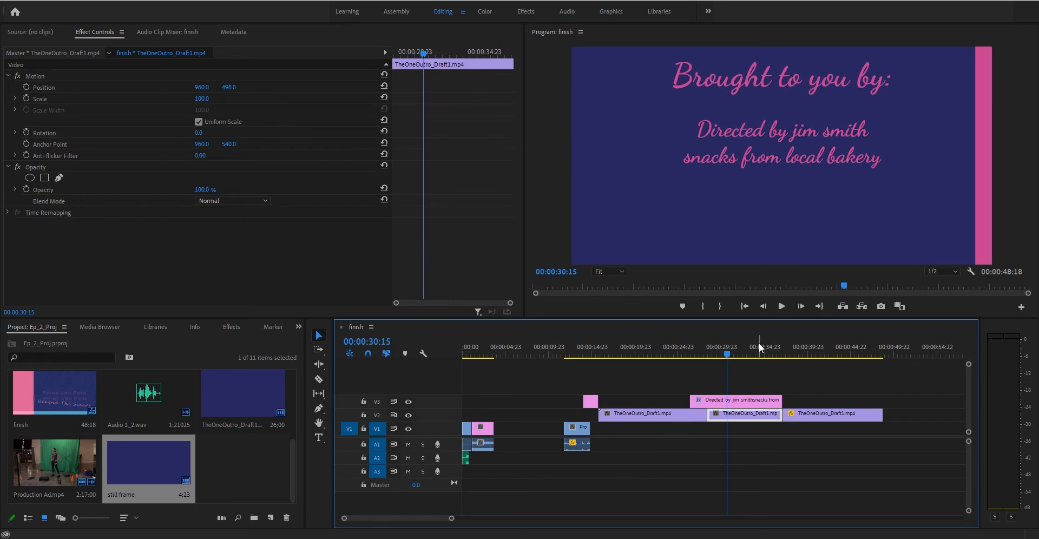
left_click(483, 349)
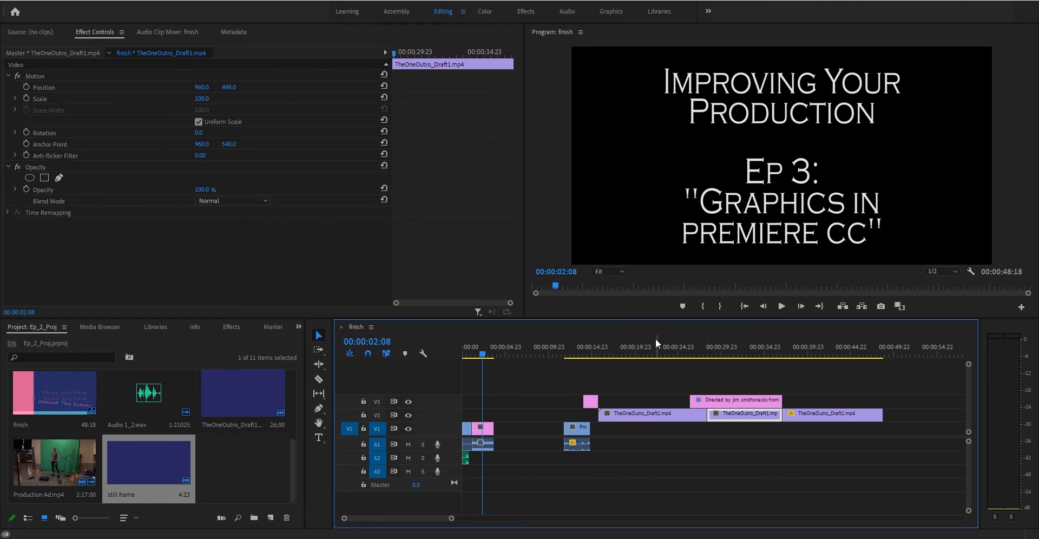
left_click_drag(632, 344, 751, 356)
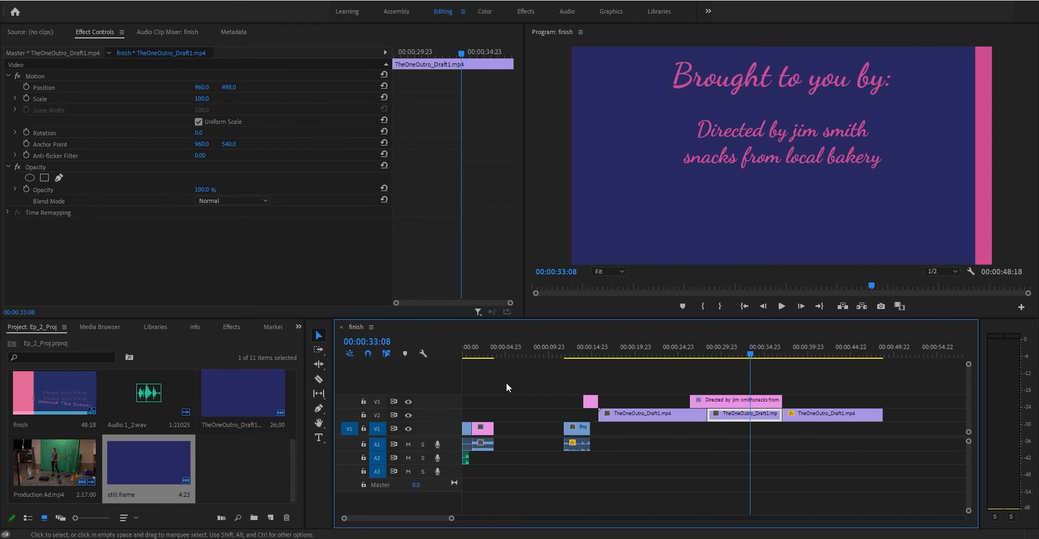
left_click(478, 355)
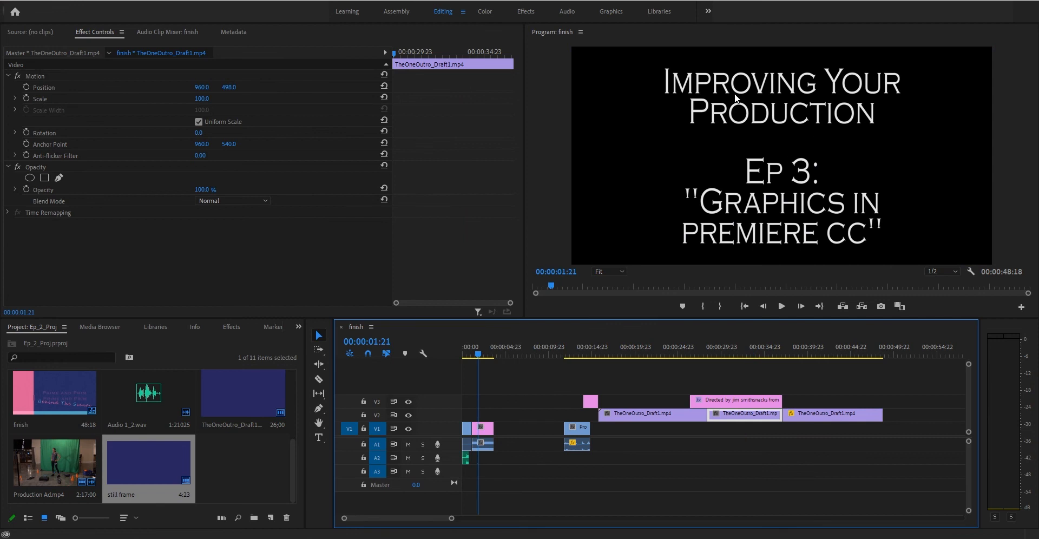